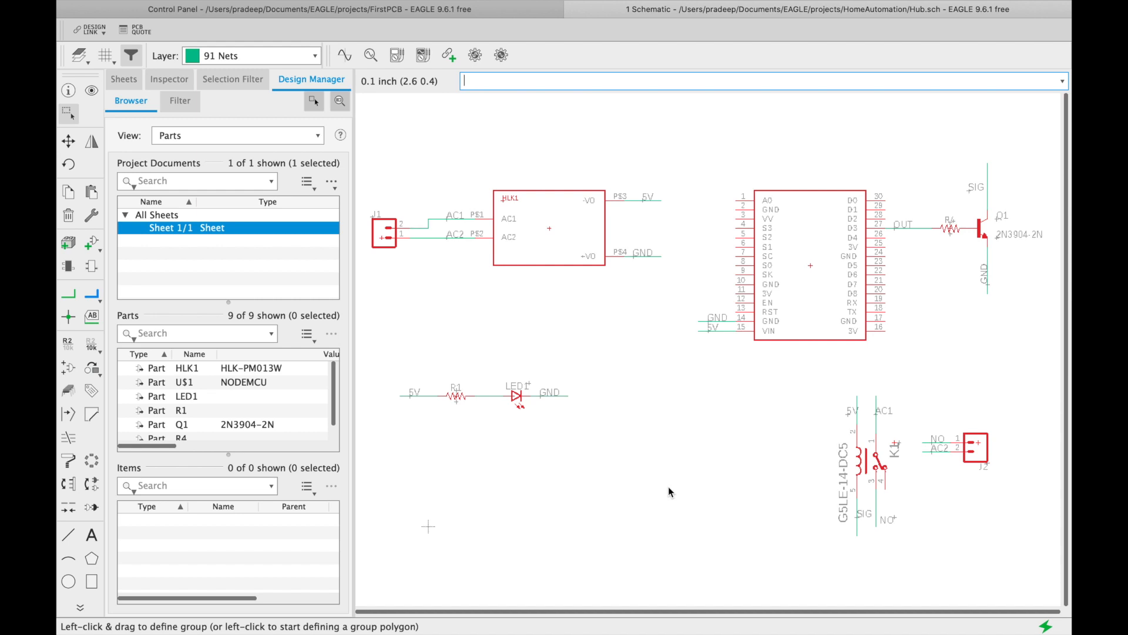
# Step: Switch from the Hub schematic to its board layout and maximize the board window
pyautogui.click(149, 8)
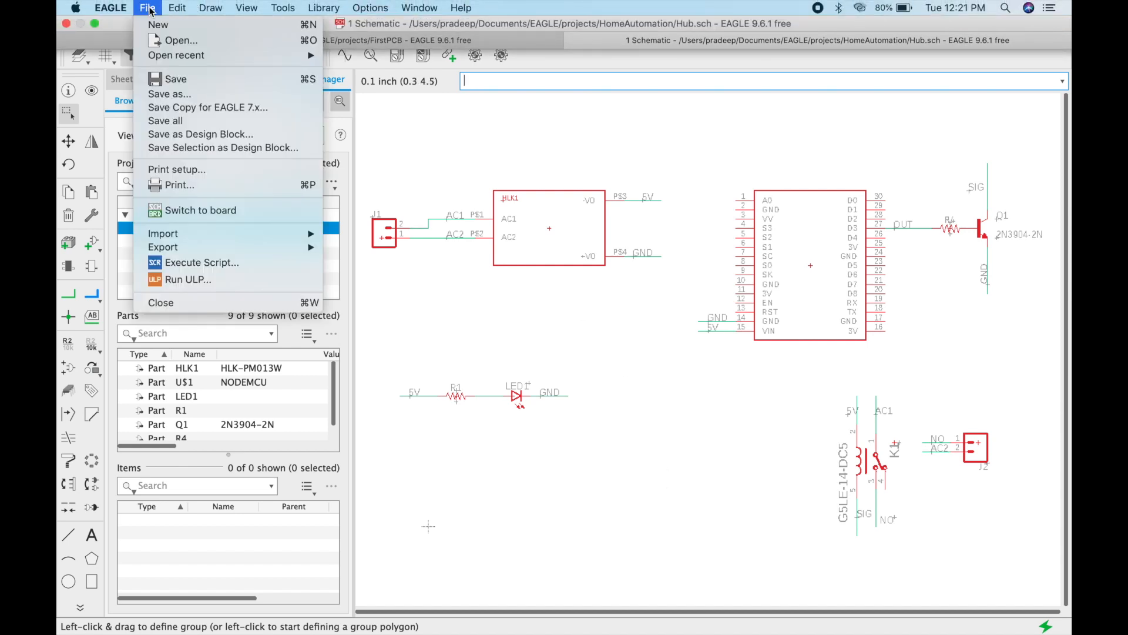
pyautogui.click(184, 213)
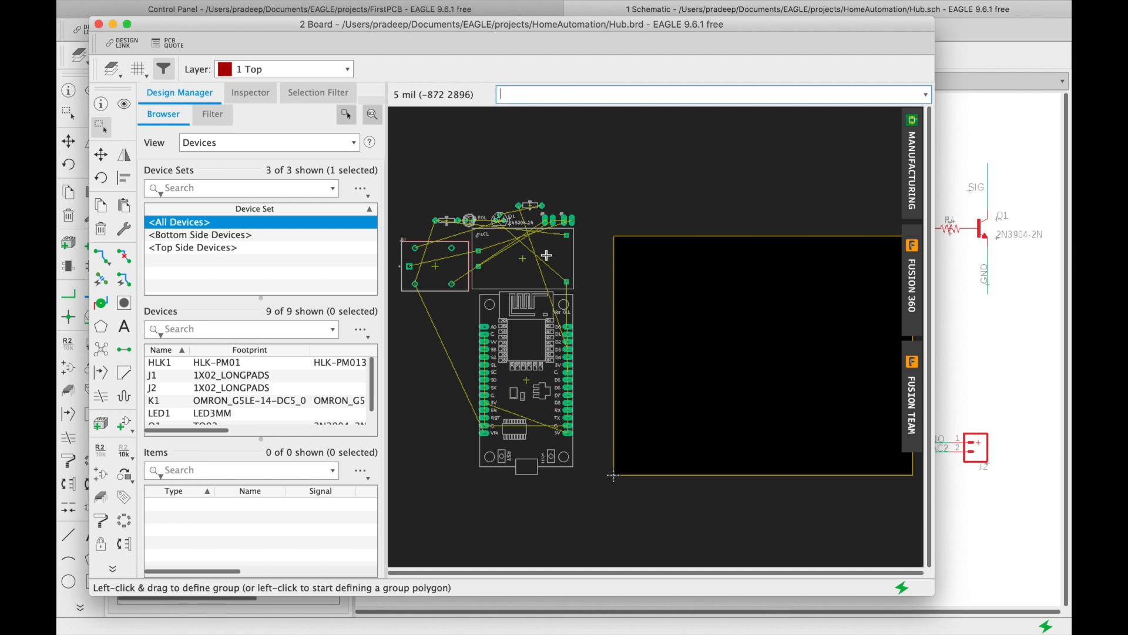
pyautogui.click(127, 24)
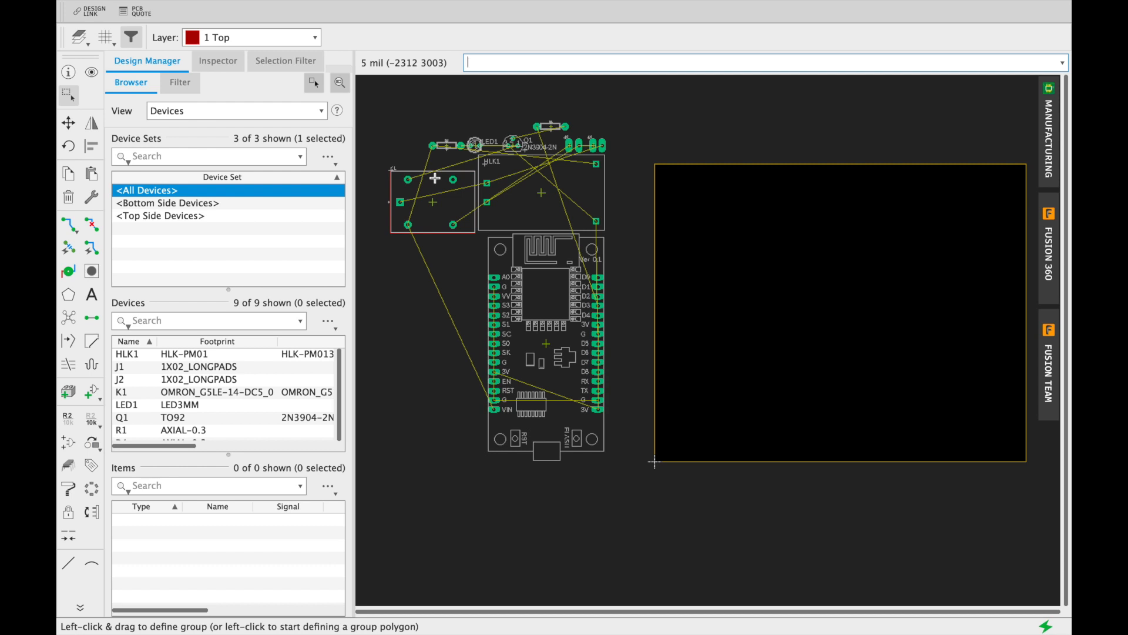
pyautogui.click(435, 178)
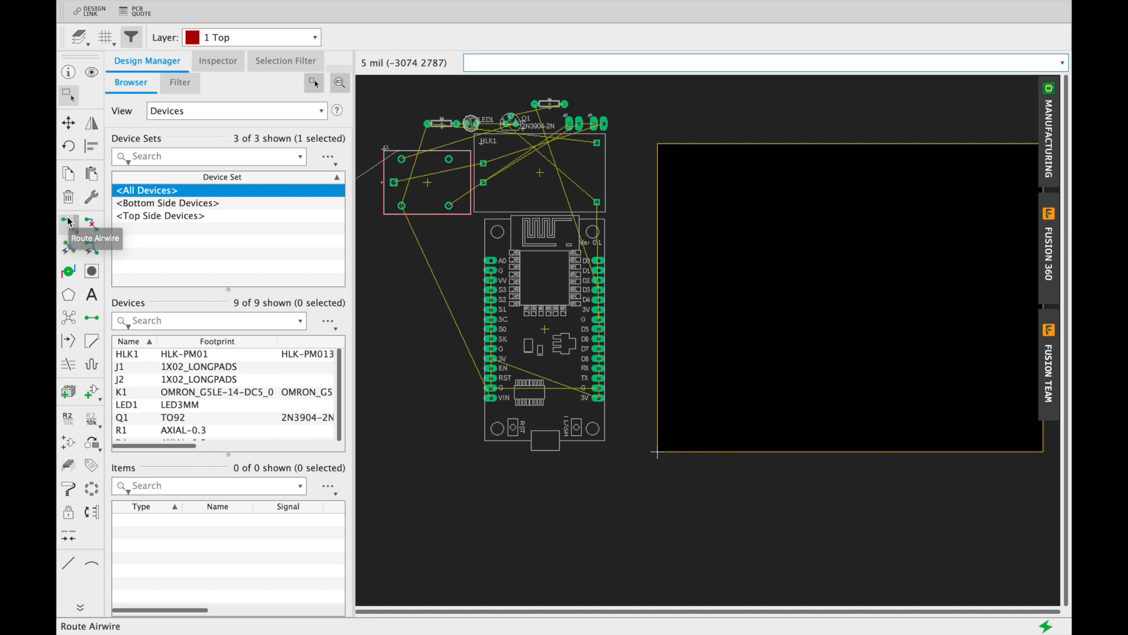
pyautogui.click(69, 222)
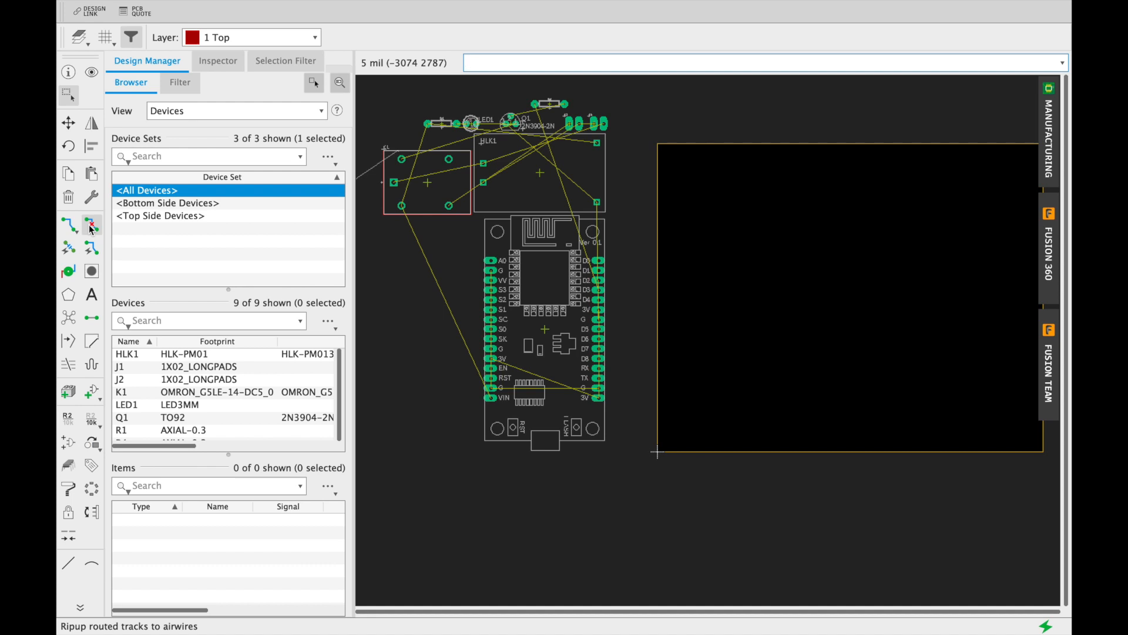
pyautogui.click(91, 227)
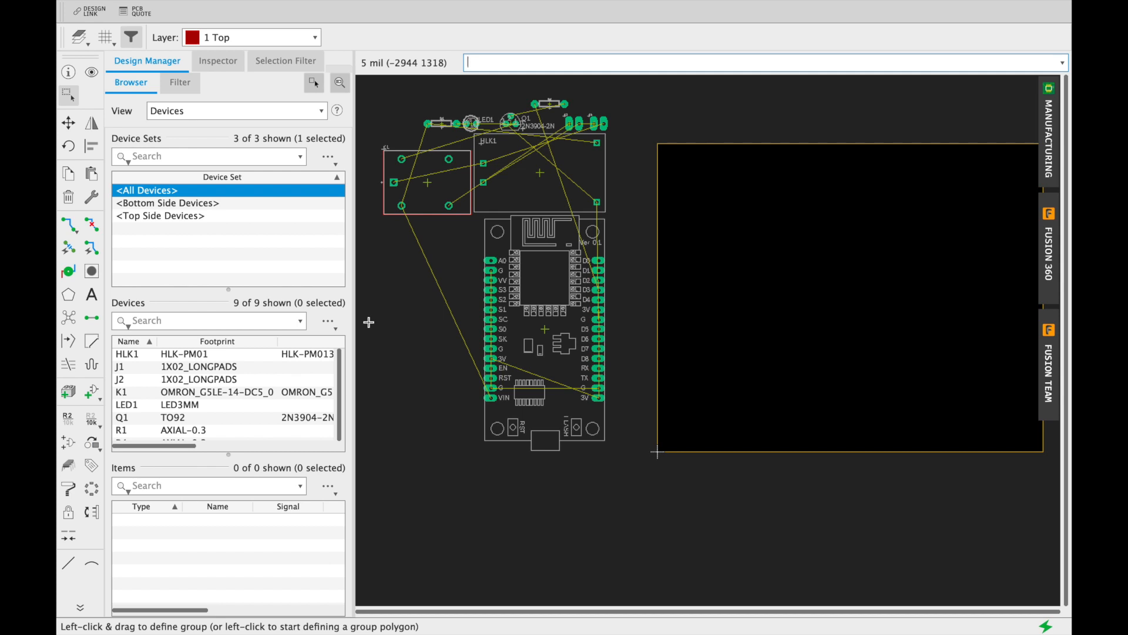
# Step: Move the NodeMCU, the HLK1 power module and relay K1 inside the board outline, with K1 in the lower-right corner
pyautogui.click(68, 125)
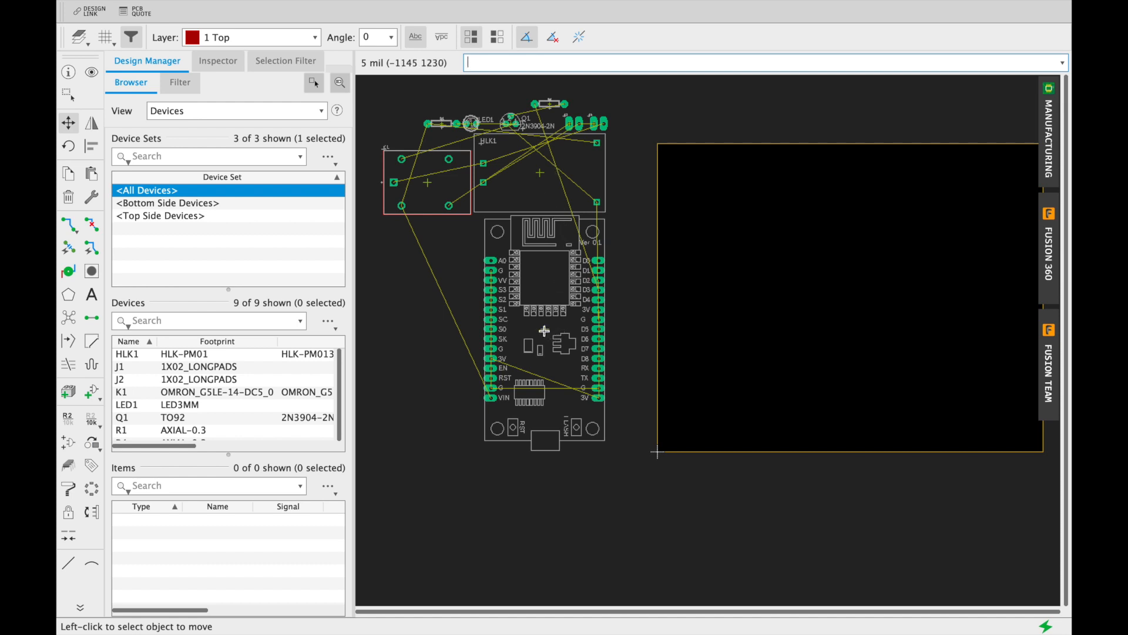
pyautogui.click(544, 331)
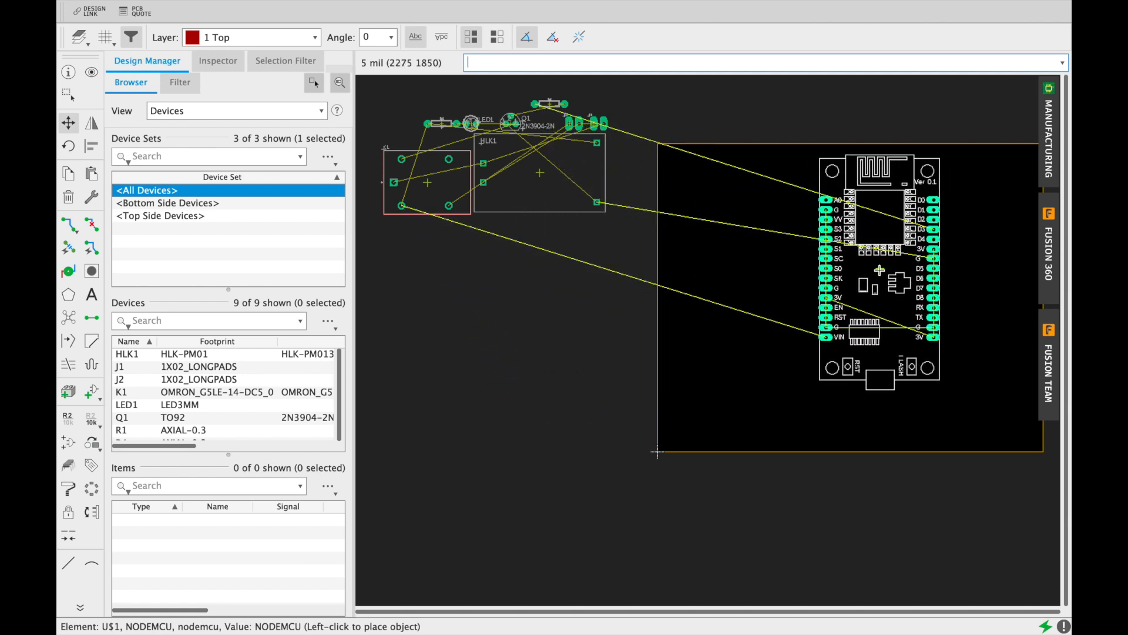
pyautogui.click(878, 270)
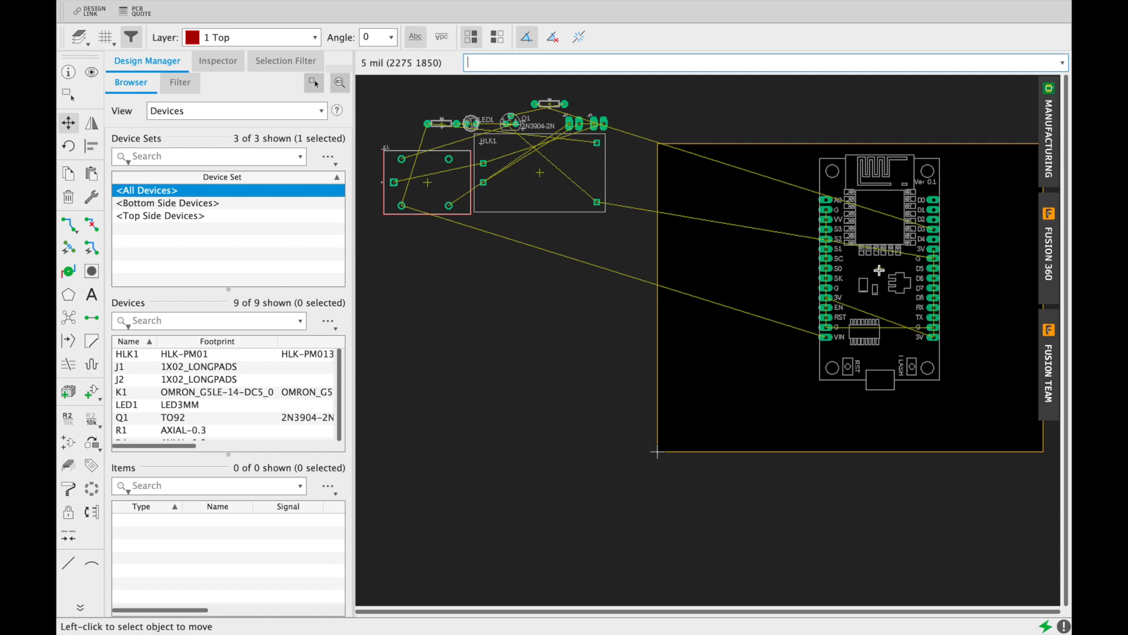
pyautogui.click(539, 179)
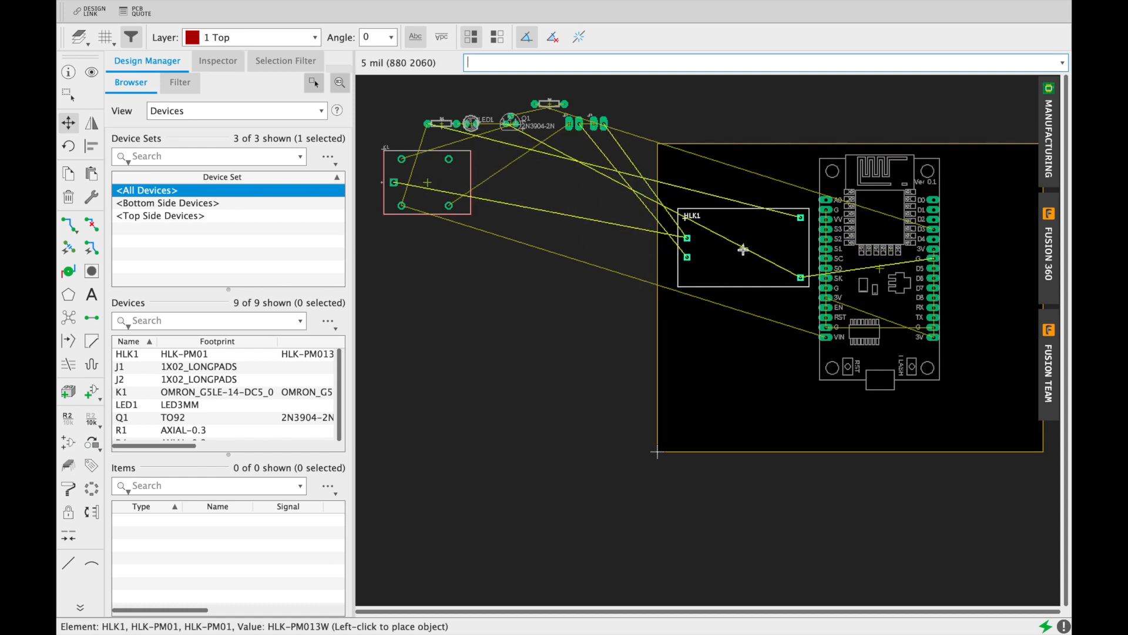
pyautogui.click(744, 249)
pyautogui.click(428, 183)
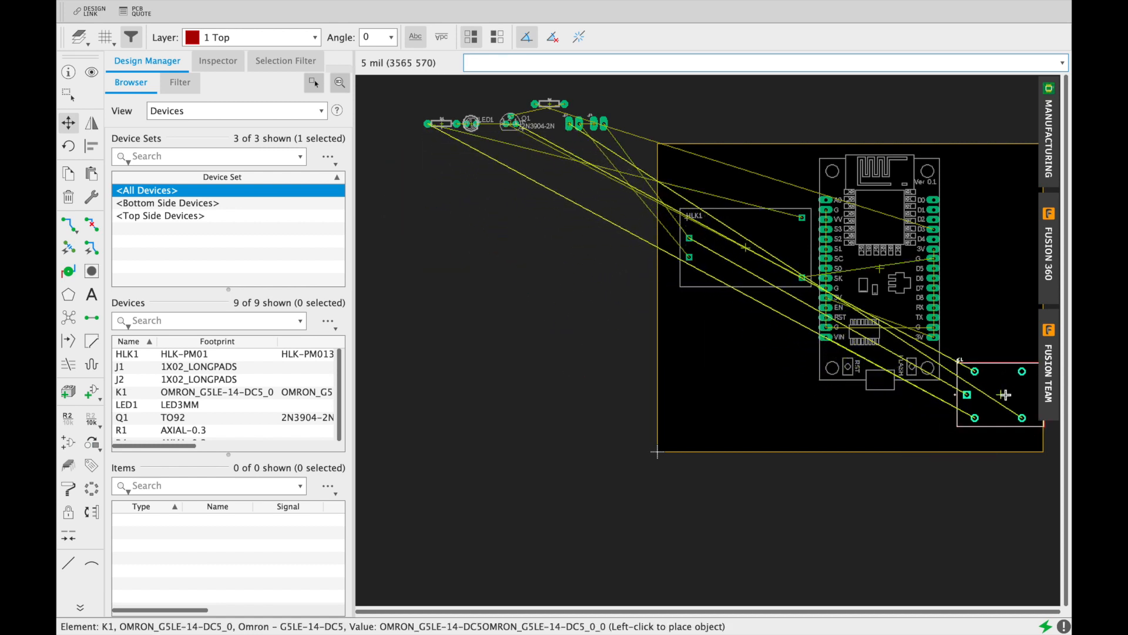
pyautogui.click(999, 392)
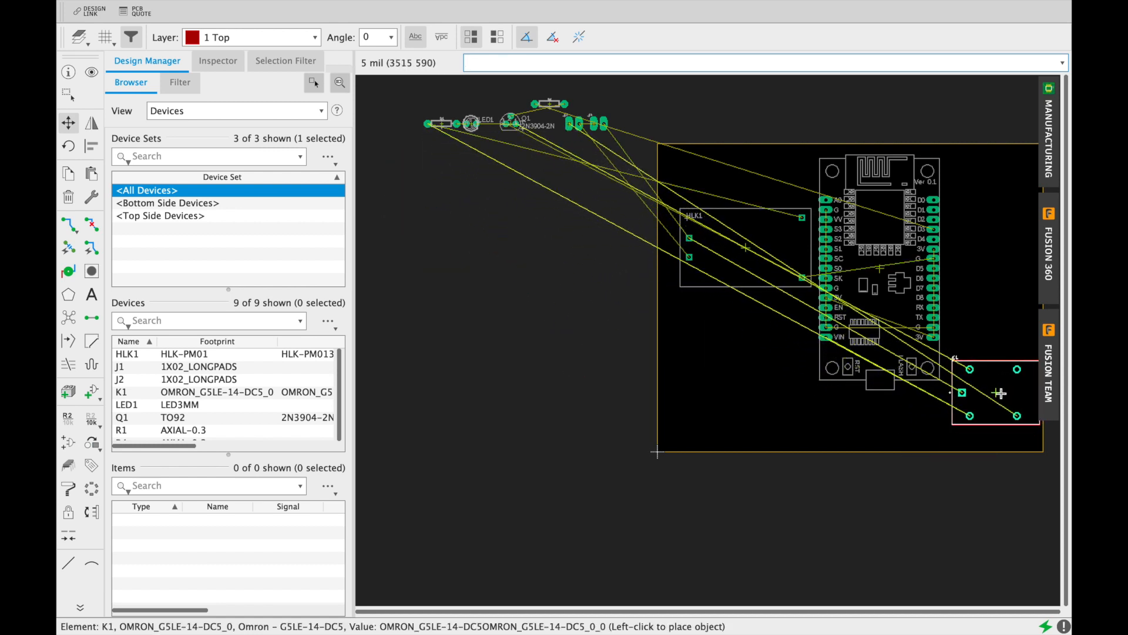
# Step: Move LED1 into the board outline, below the HLK1 power module
pyautogui.click(470, 123)
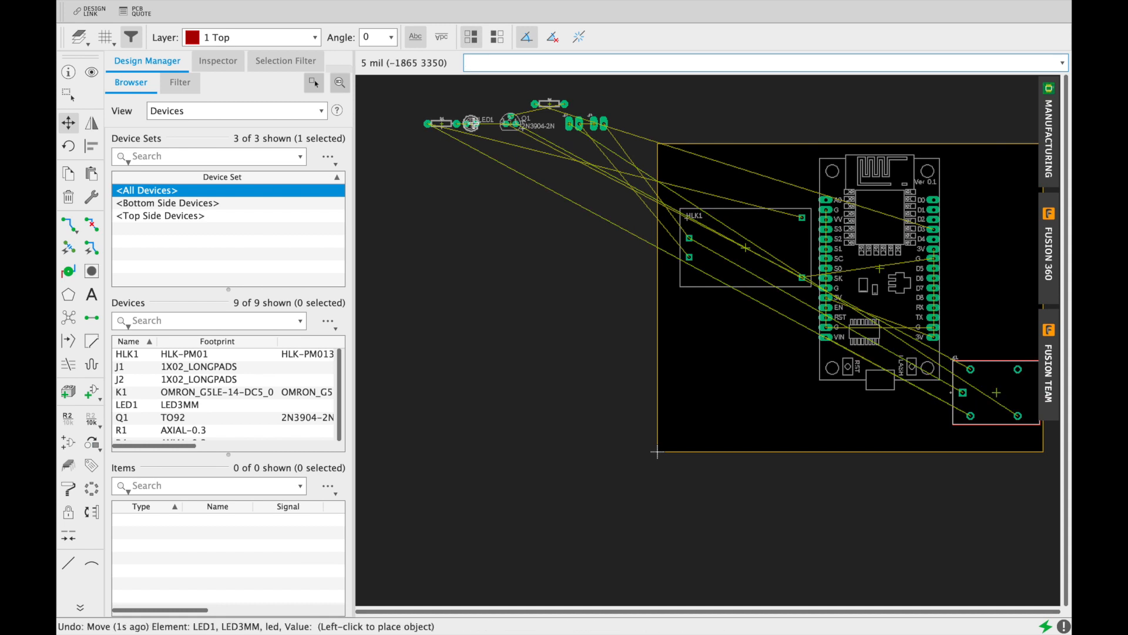
pyautogui.click(474, 123)
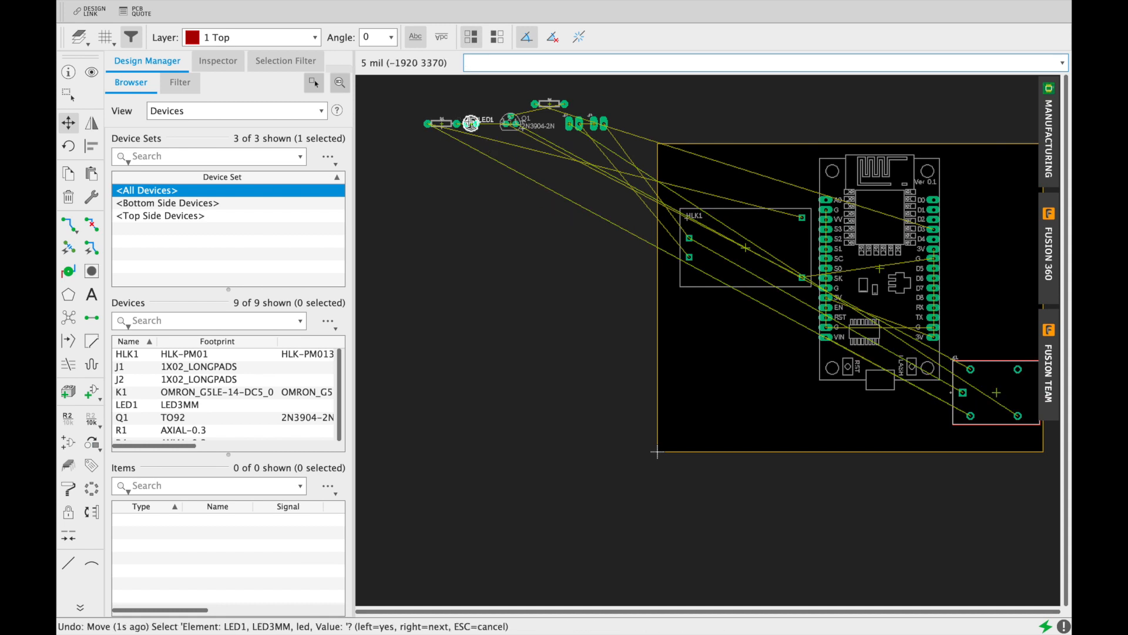
pyautogui.click(467, 120)
pyautogui.click(762, 333)
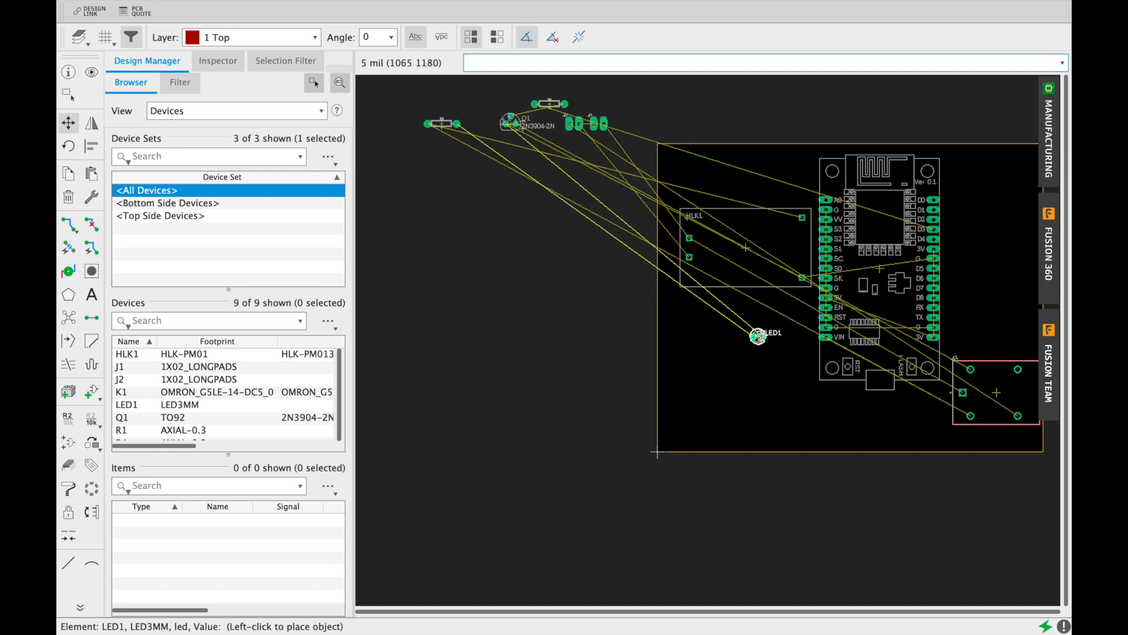
# Step: Move resistor R1 into the board outline, rotate it upright and place it to the left of LED1
pyautogui.click(442, 124)
pyautogui.click(790, 392)
pyautogui.click(790, 391)
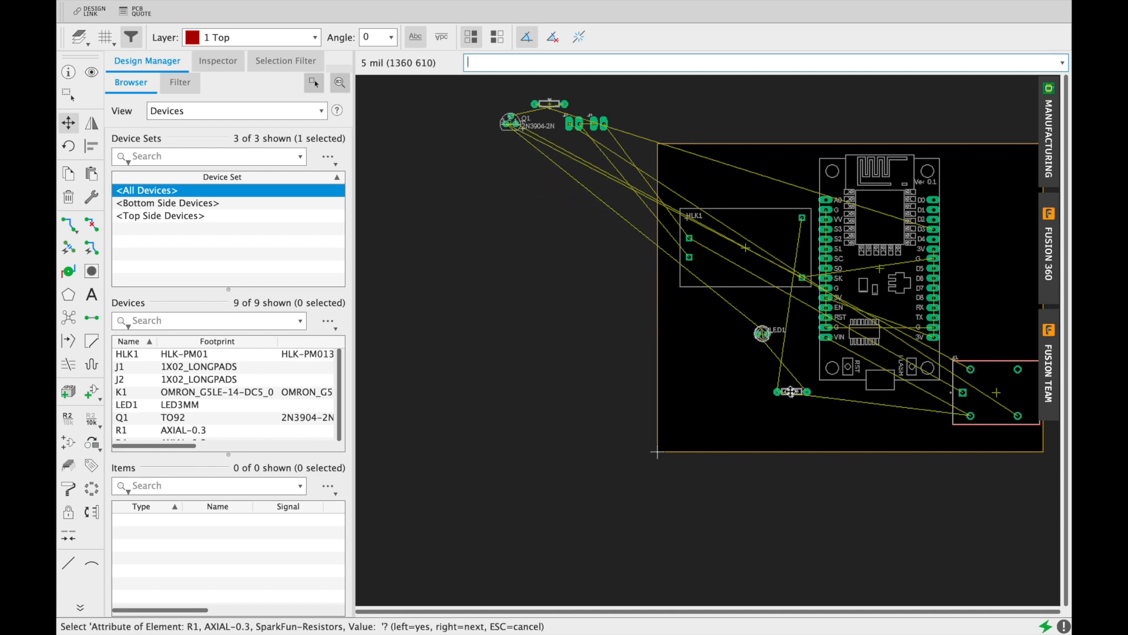
pyautogui.rightClick(790, 392)
pyautogui.rightClick(789, 392)
pyautogui.click(790, 392)
pyautogui.click(790, 392)
pyautogui.rightClick(711, 409)
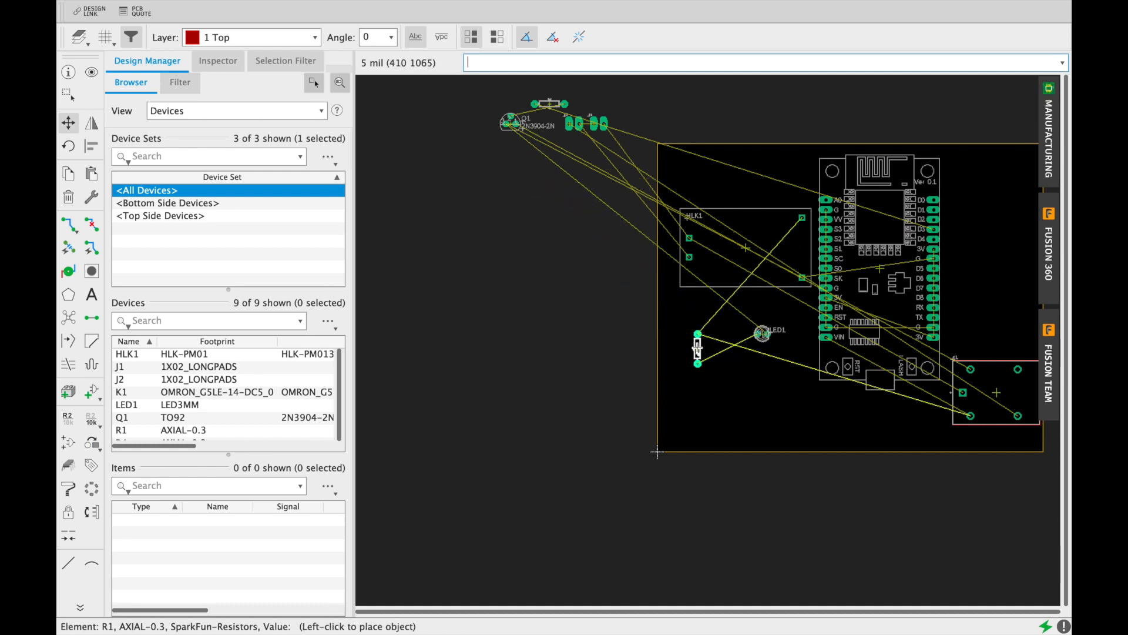
pyautogui.click(709, 333)
# Step: Place transistor Q1 above relay K1 and resistor R4, rotated upright, directly above Q1
pyautogui.click(427, 189)
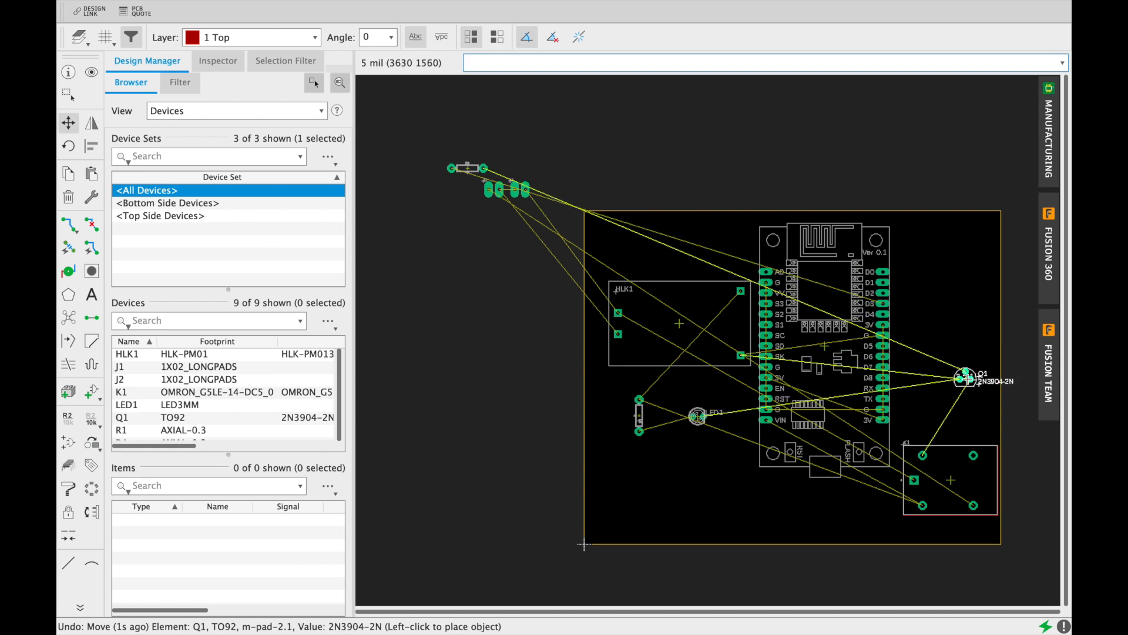
pyautogui.click(966, 379)
pyautogui.click(468, 168)
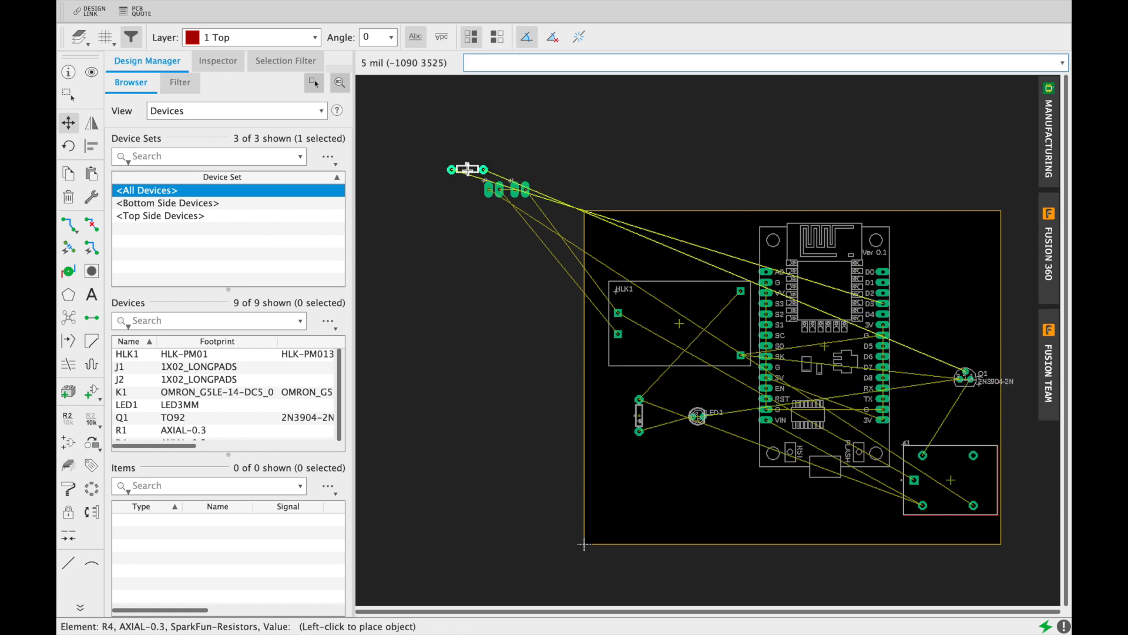
pyautogui.click(941, 327)
pyautogui.click(941, 328)
pyautogui.rightClick(949, 303)
pyautogui.click(966, 319)
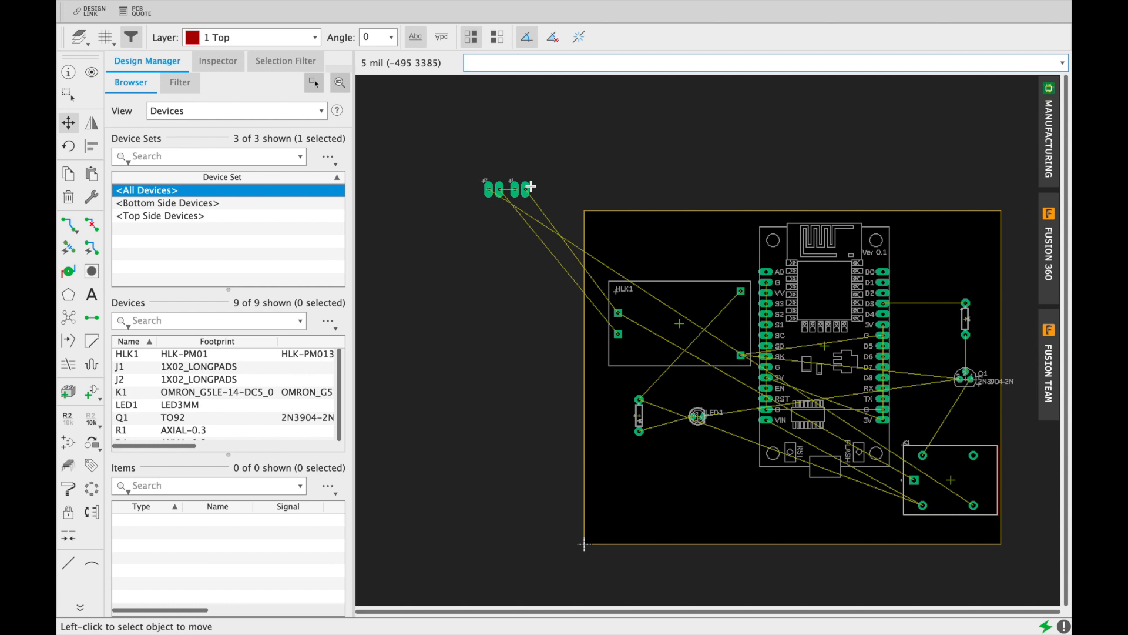
# Step: Place connector J1 above HLK1 and connector J2, rotated a quarter turn, near the board's lower-left corner
pyautogui.click(531, 186)
pyautogui.click(621, 239)
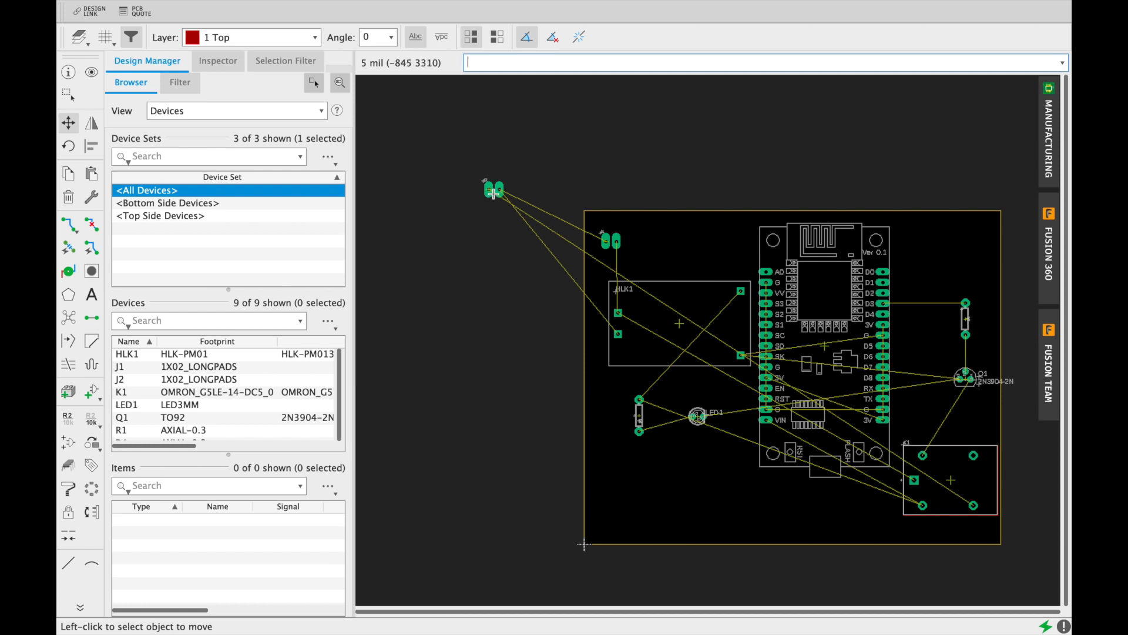
pyautogui.click(493, 192)
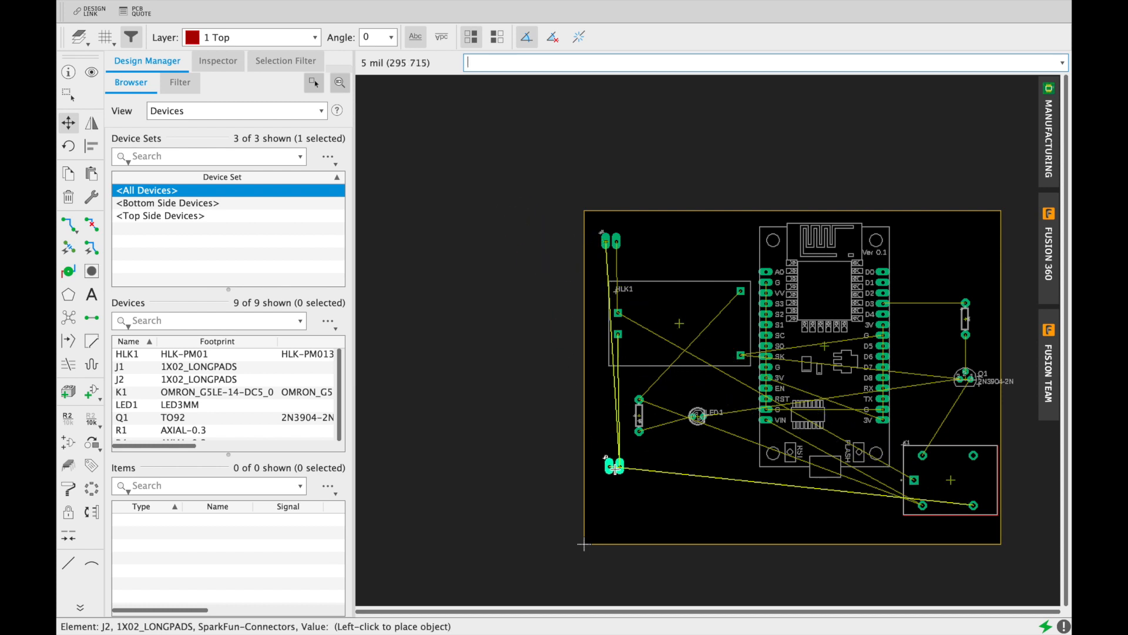
pyautogui.rightClick(609, 487)
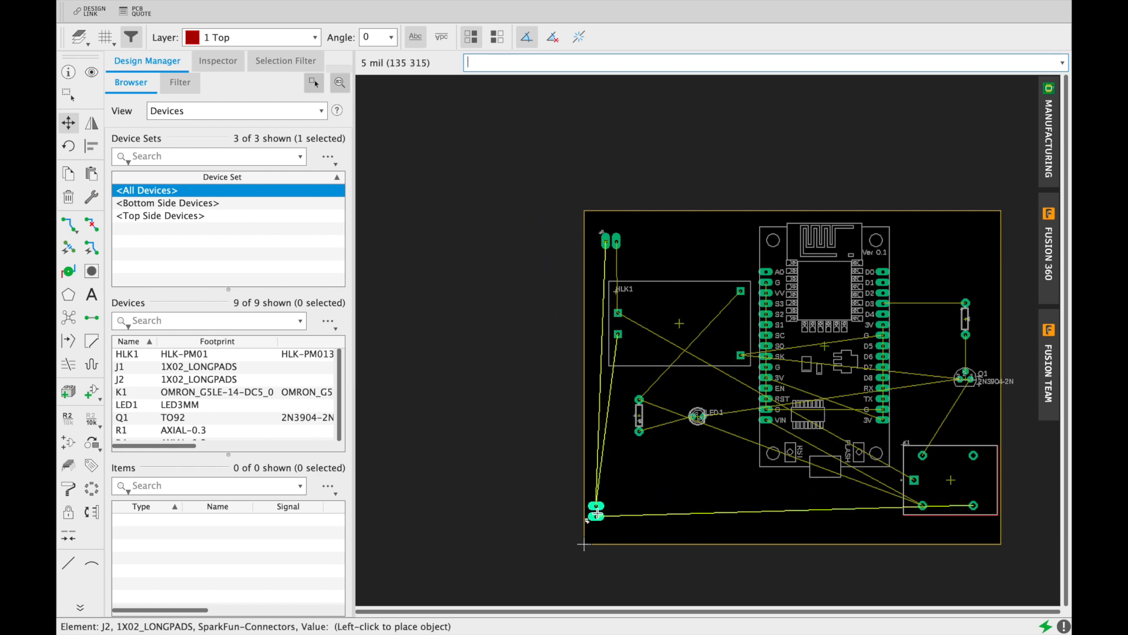
pyautogui.click(605, 516)
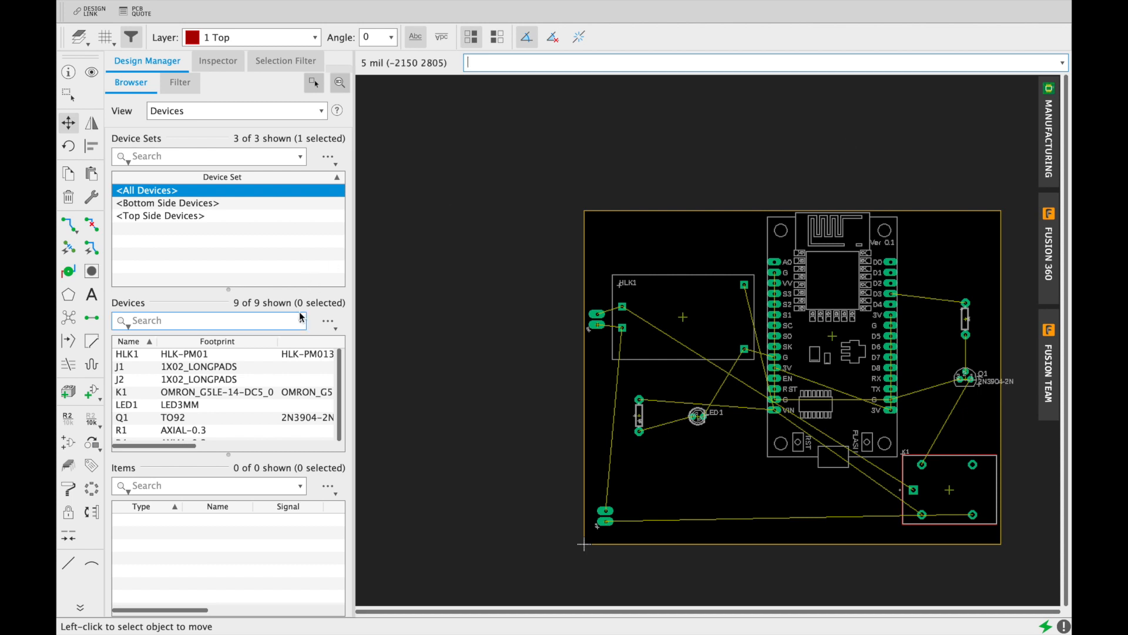
# Step: Draw a closed polygon on layer 1 Top along the whole board outline, starting at the lower-left corner
pyautogui.click(68, 297)
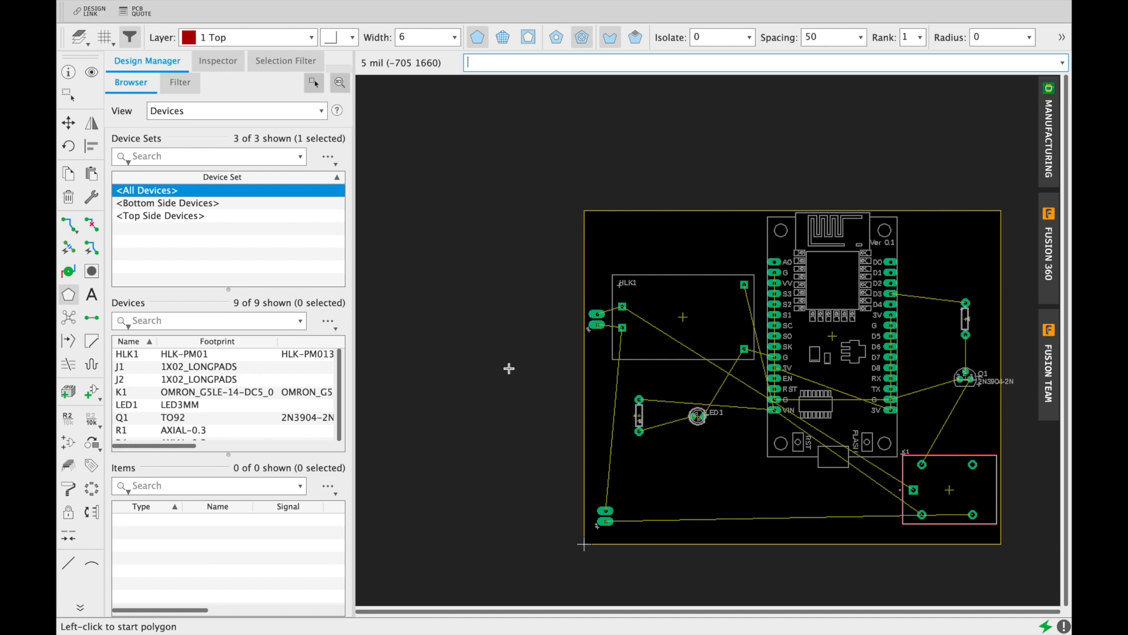
pyautogui.click(311, 39)
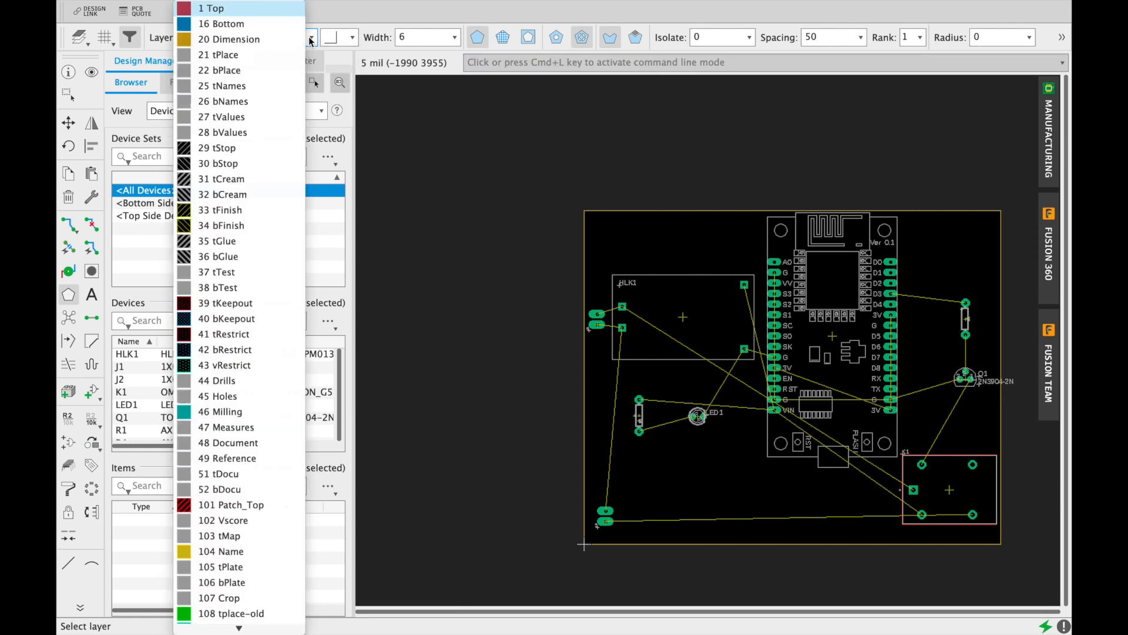
pyautogui.click(281, 17)
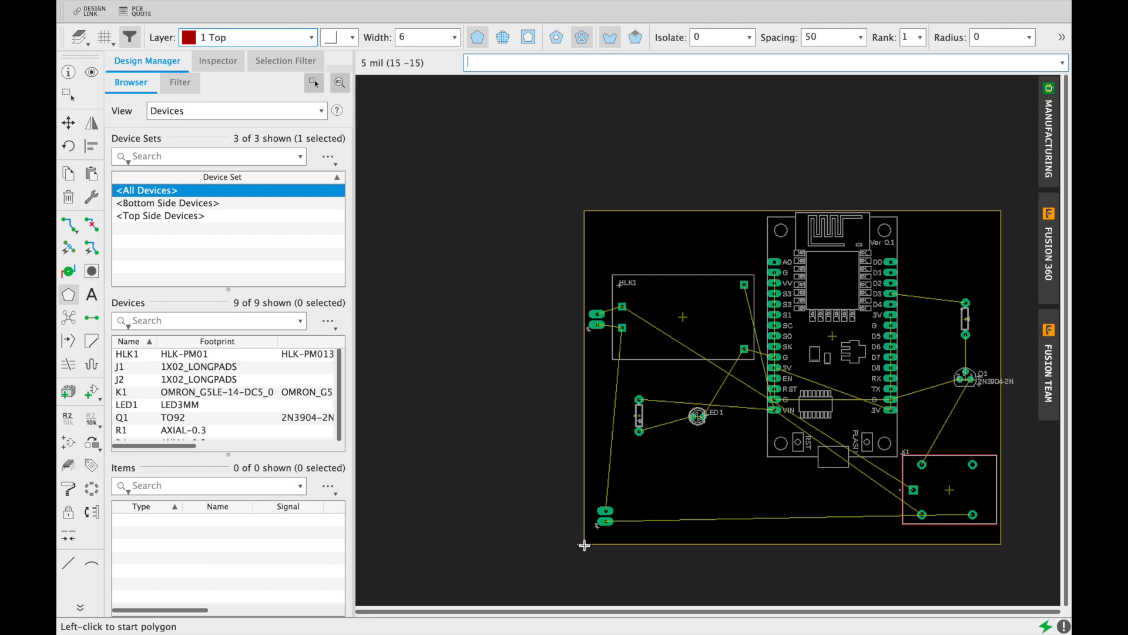
pyautogui.click(584, 545)
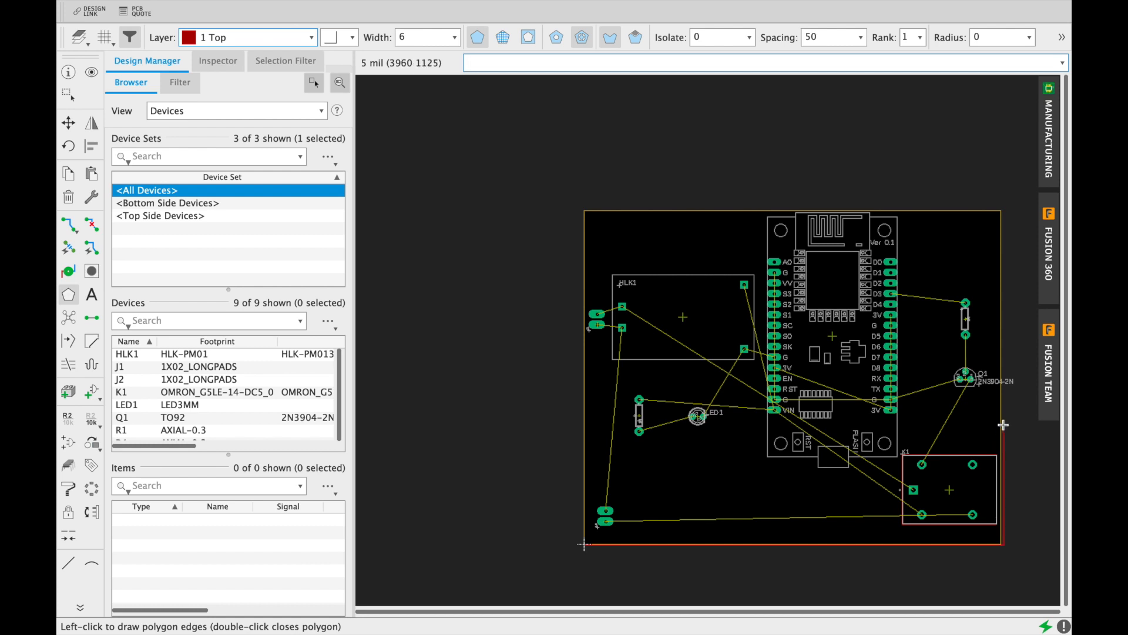
pyautogui.click(998, 213)
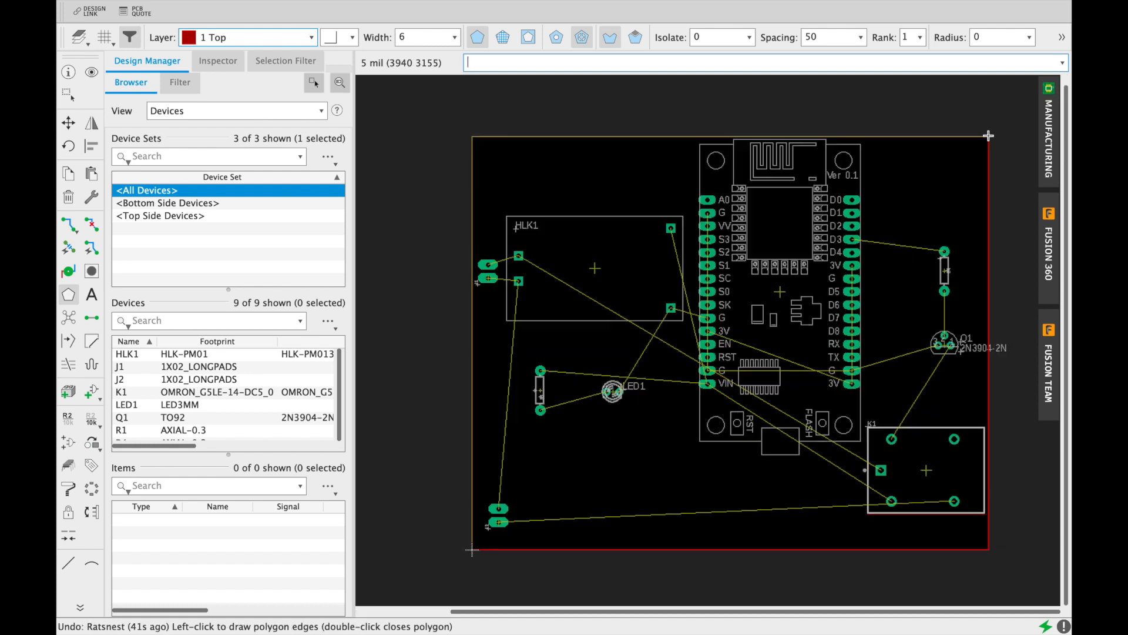
pyautogui.scroll(1, 998, 213)
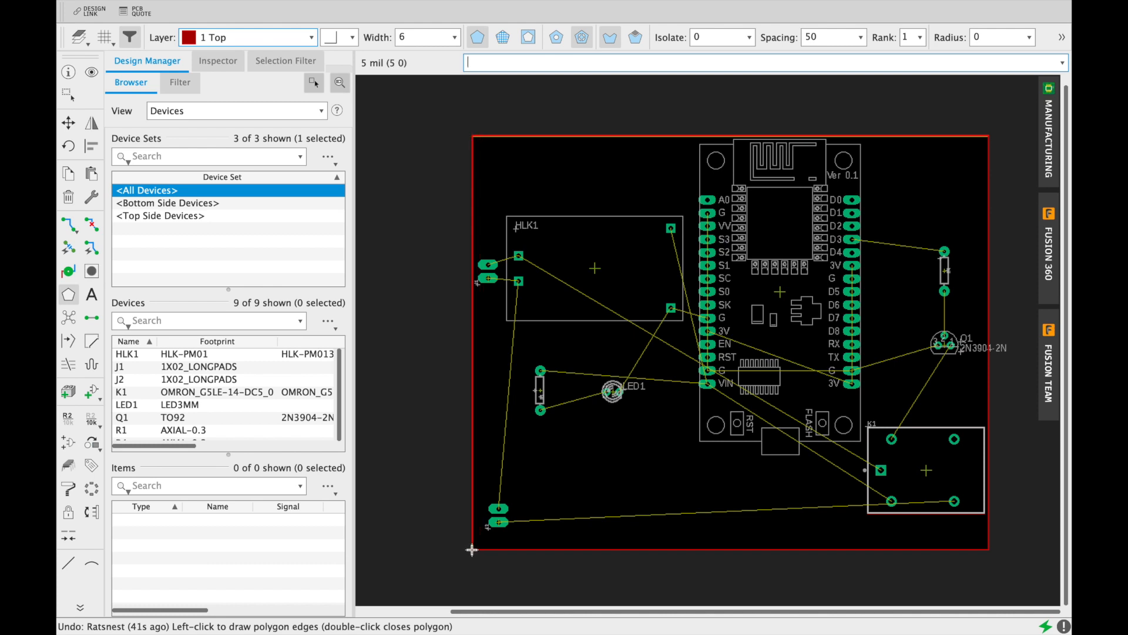
pyautogui.click(472, 550)
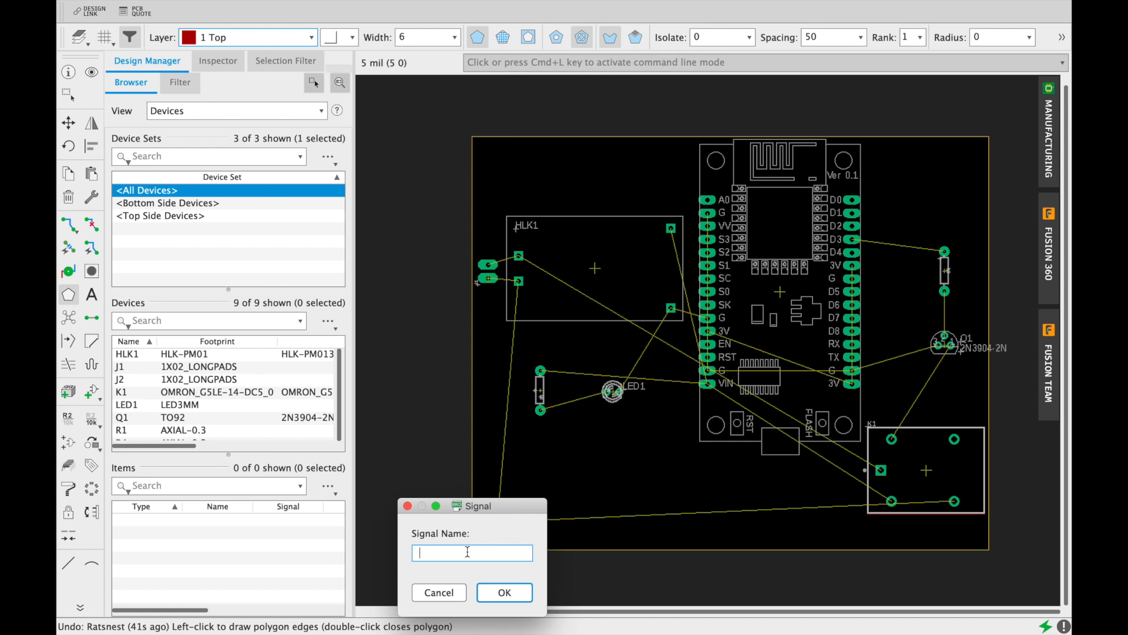
# Step: Assign the signal name GND to the outline polygon and run Ratsnest to fill the copper pour
pyautogui.write('GND')
pyautogui.click(499, 593)
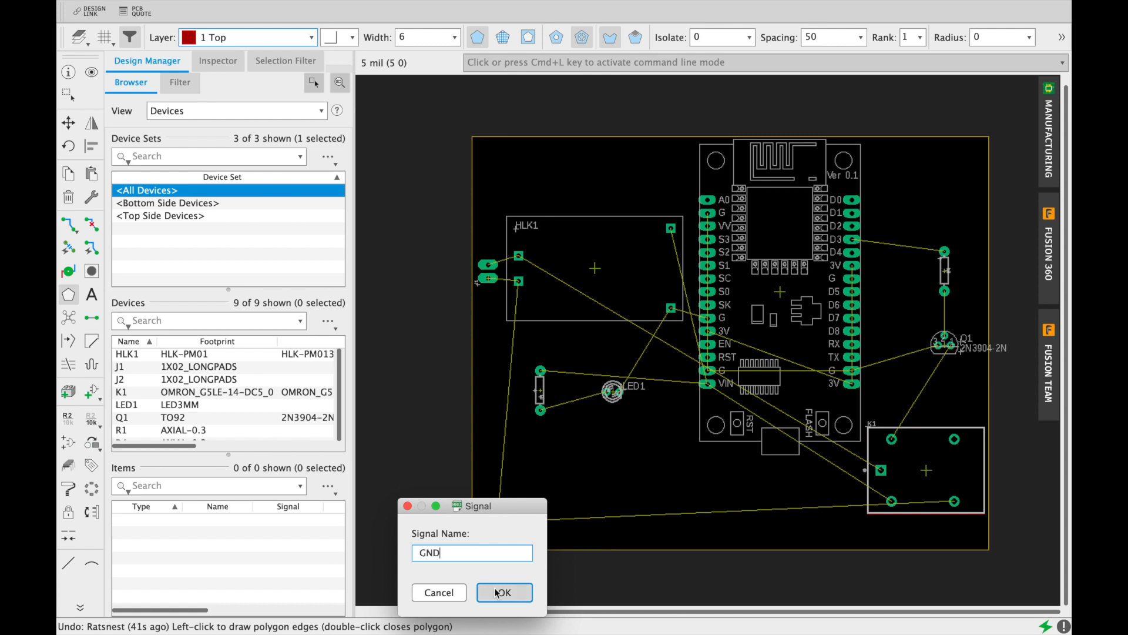
pyautogui.click(501, 592)
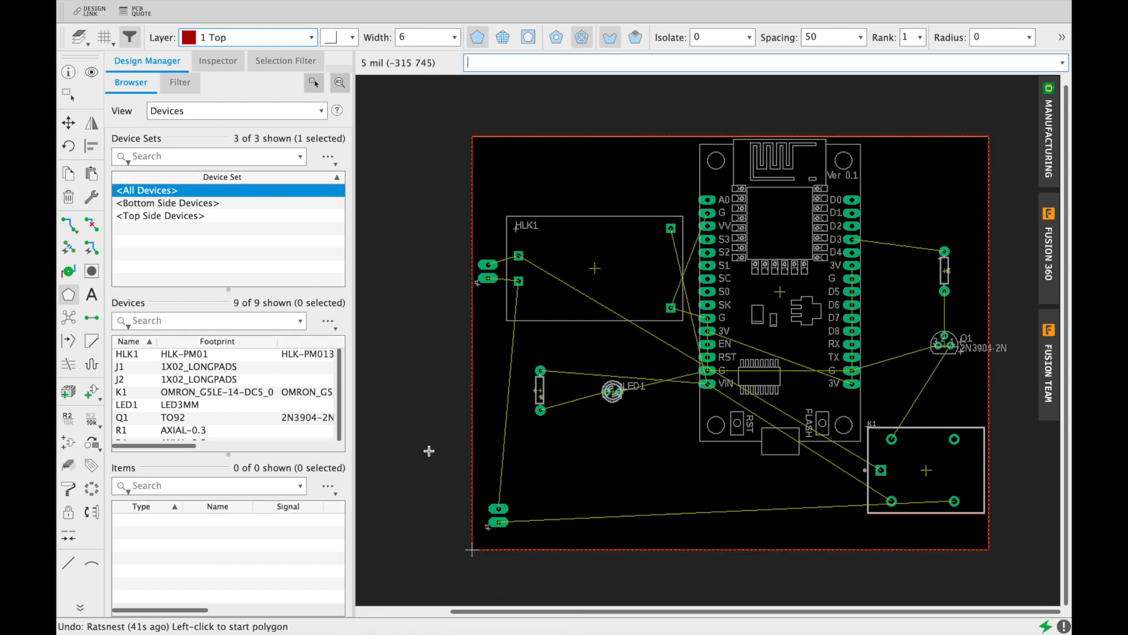
pyautogui.click(70, 319)
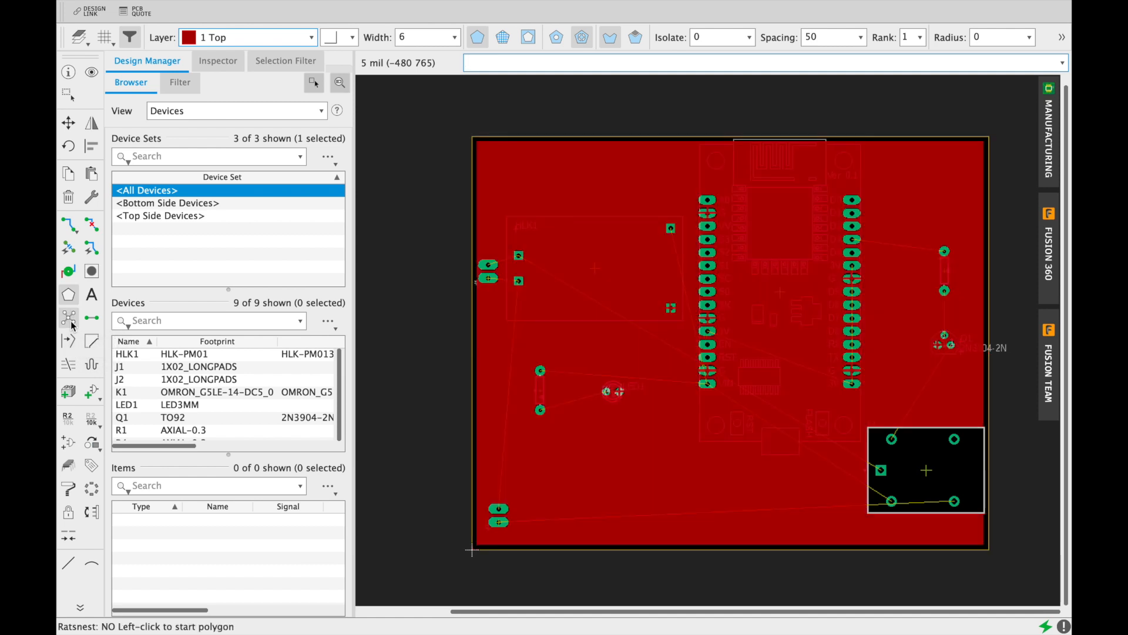
pyautogui.scroll(1, 593, 494)
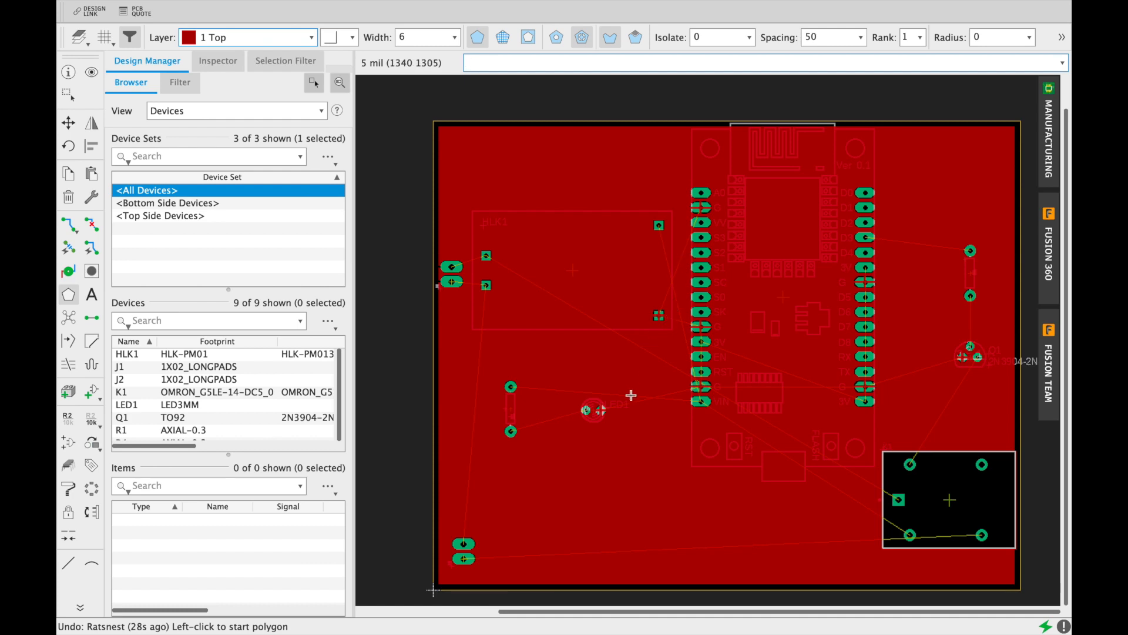
# Step: Examine how the GND copper pour connects to LED1's cathode pad and clears its anode pad
pyautogui.scroll(5, 630, 392)
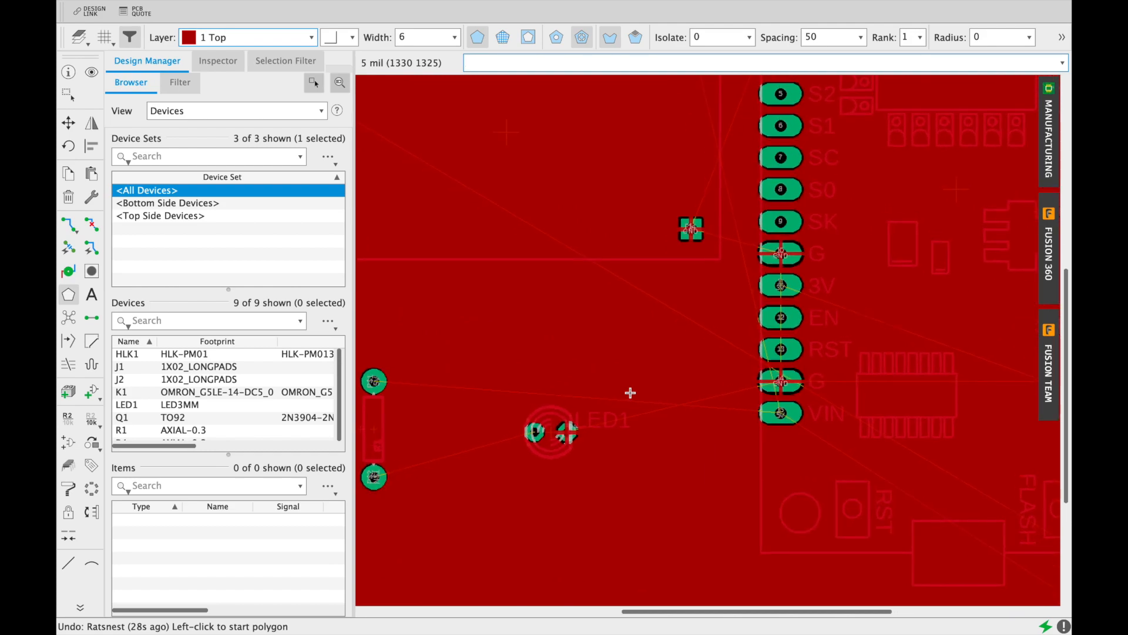
pyautogui.scroll(10, 630, 393)
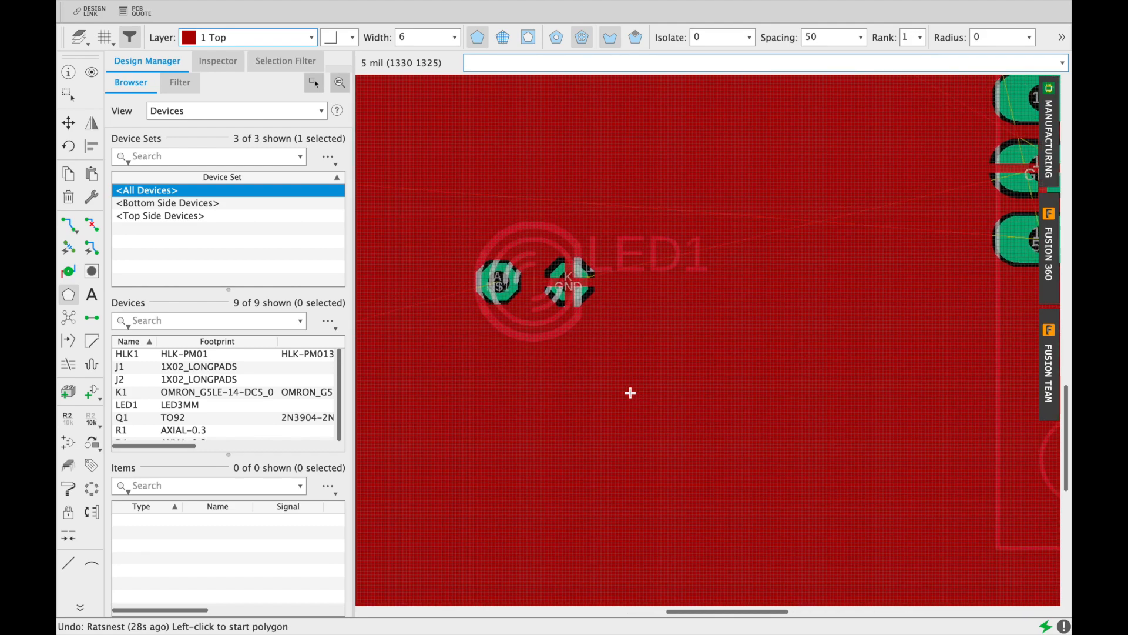
pyautogui.scroll(1, 631, 392)
pyautogui.scroll(3, 771, 274)
pyautogui.hscroll(2, 771, 275)
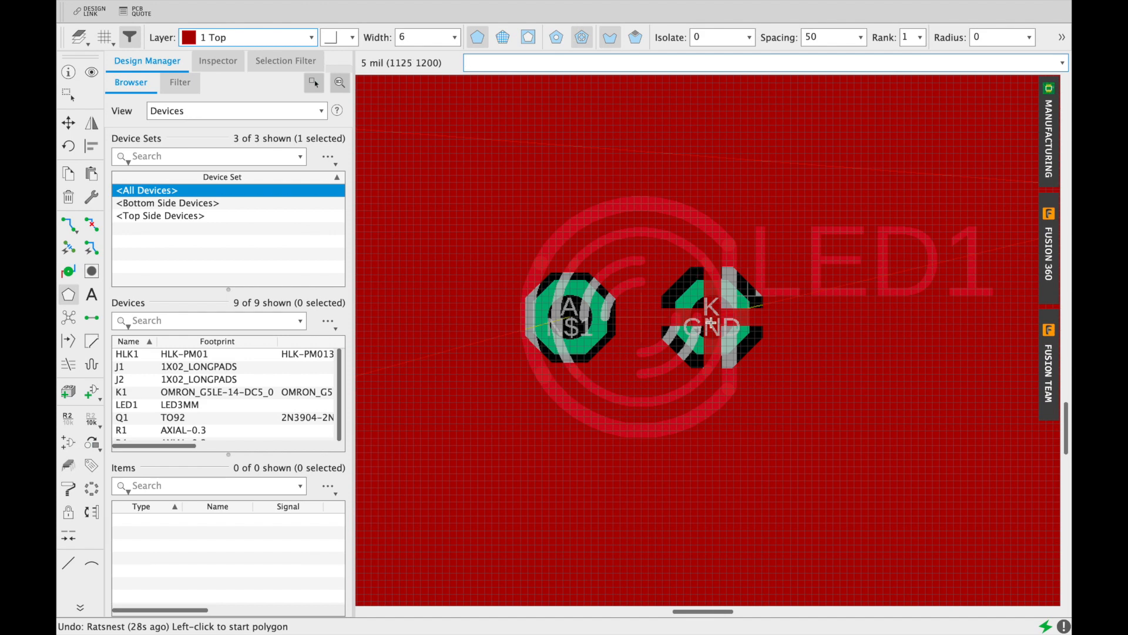
pyautogui.scroll(-8, 759, 328)
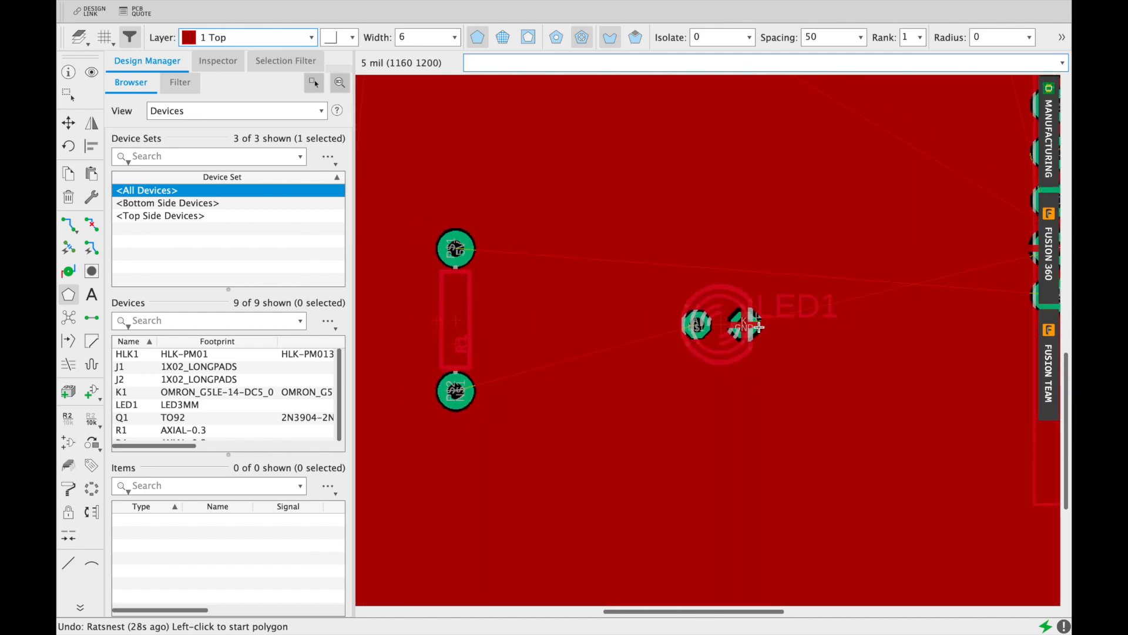
pyautogui.scroll(-4, 758, 327)
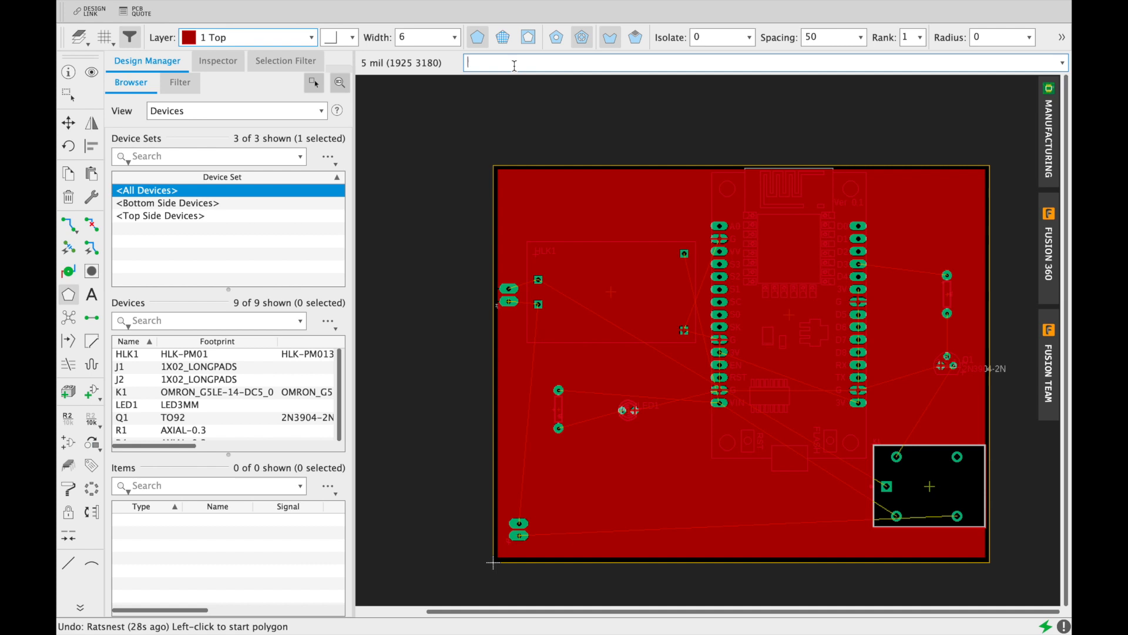
# Step: Rip up the GND signal to clear the copper pour fill from the board
pyautogui.write('ripup GND')
pyautogui.press('Return')
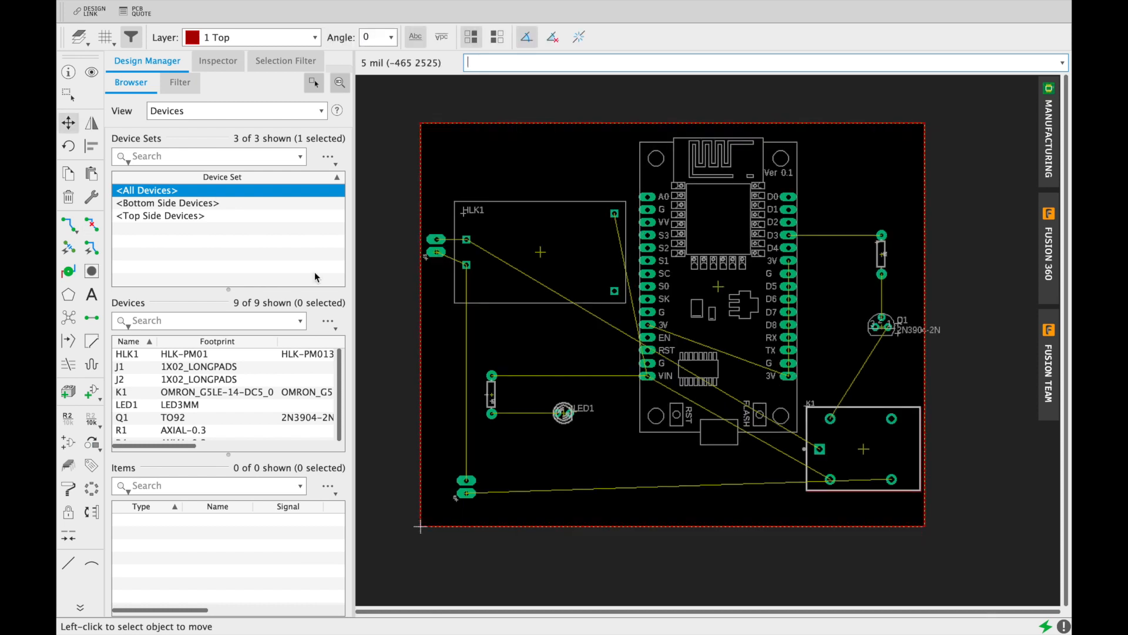
# Step: Route top-layer tracks from the connector beside HLK1 to HLK1 and the lower-left connector, and from R1 to the VIN pin
pyautogui.click(69, 225)
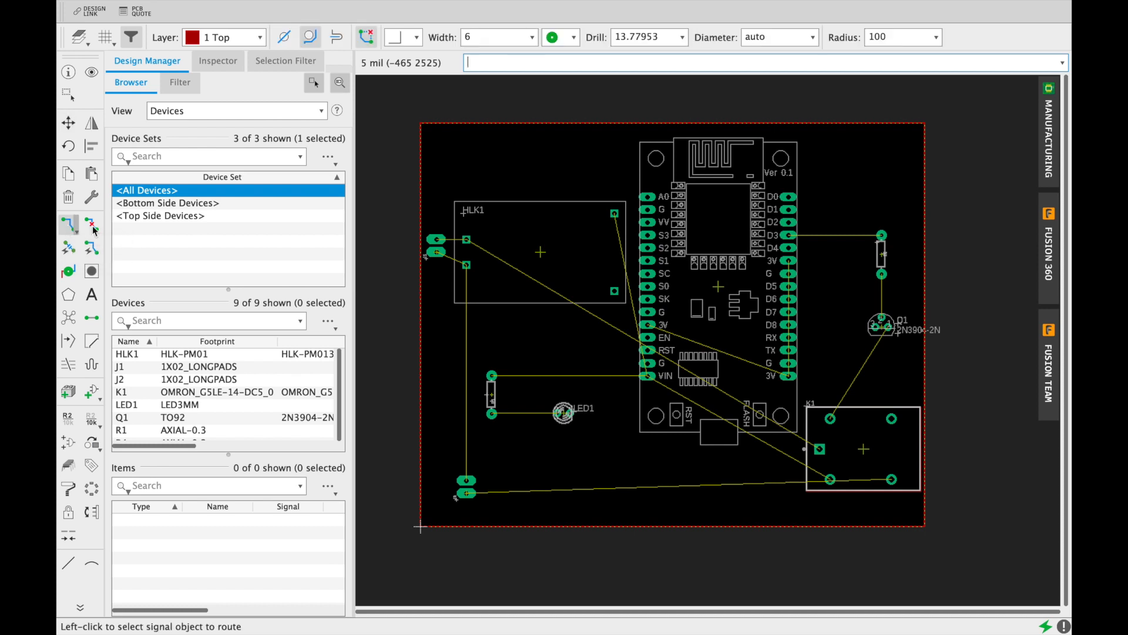
pyautogui.click(466, 266)
pyautogui.press('Return')
pyautogui.click(462, 261)
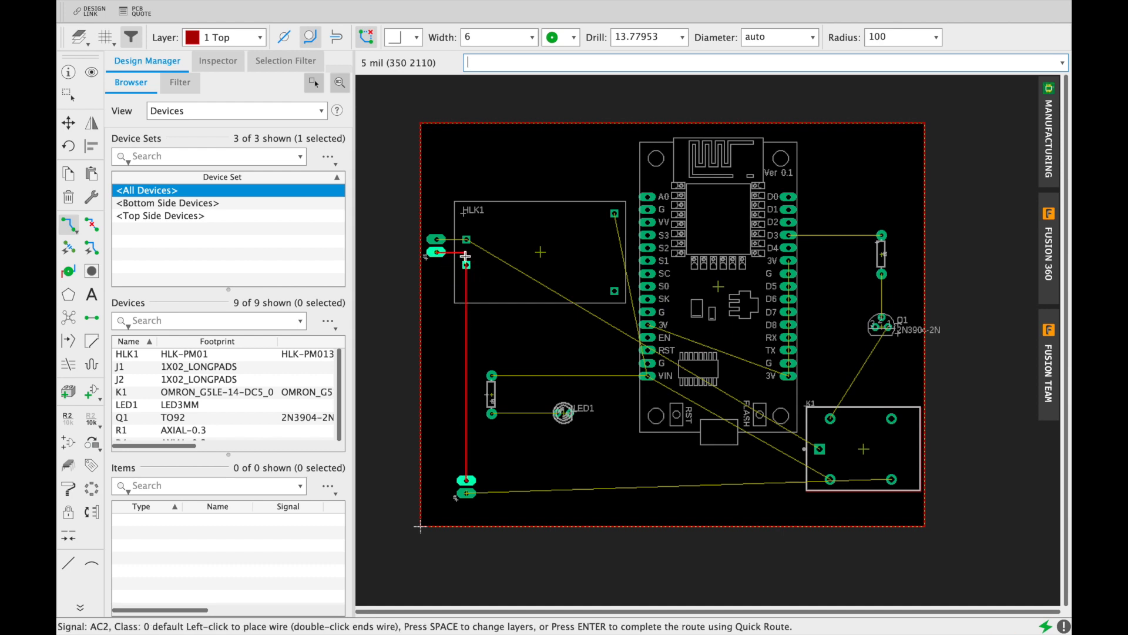
pyautogui.scroll(5, 463, 252)
pyautogui.click(474, 291)
pyautogui.scroll(-3, 525, 274)
pyautogui.click(505, 252)
pyautogui.click(472, 252)
pyautogui.scroll(-1, 565, 270)
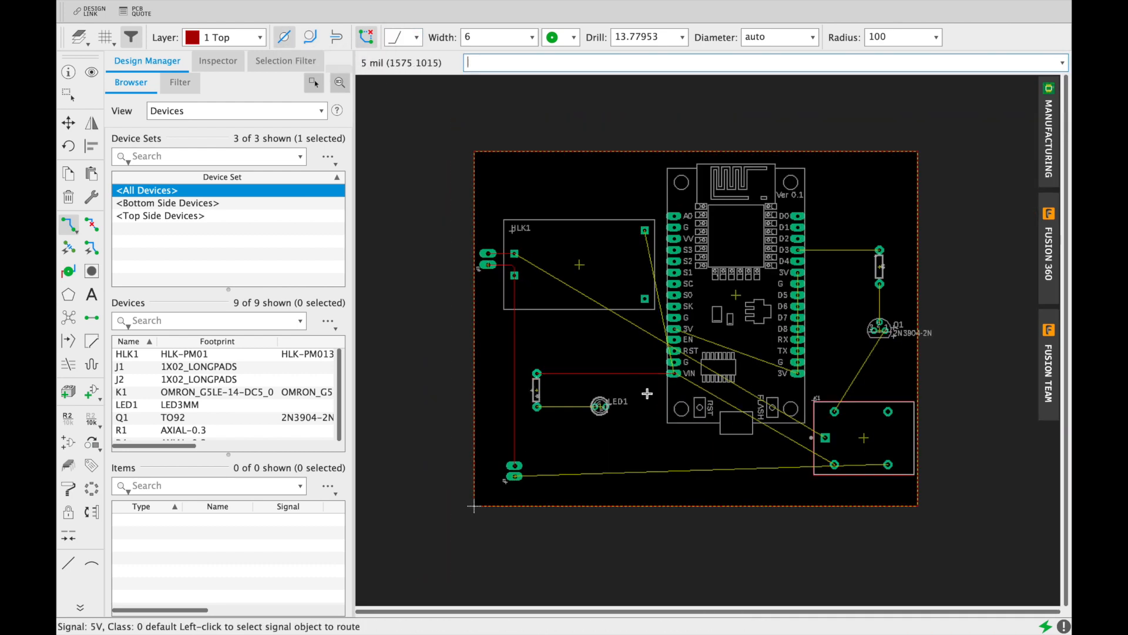
# Step: Route top-layer tracks from R1 to LED1, from the lower-left connector to K1, and from D3 through R4 and Q1 to K1
pyautogui.scroll(5, 658, 388)
pyautogui.scroll(-5, 713, 329)
pyautogui.click(600, 449)
pyautogui.click(854, 442)
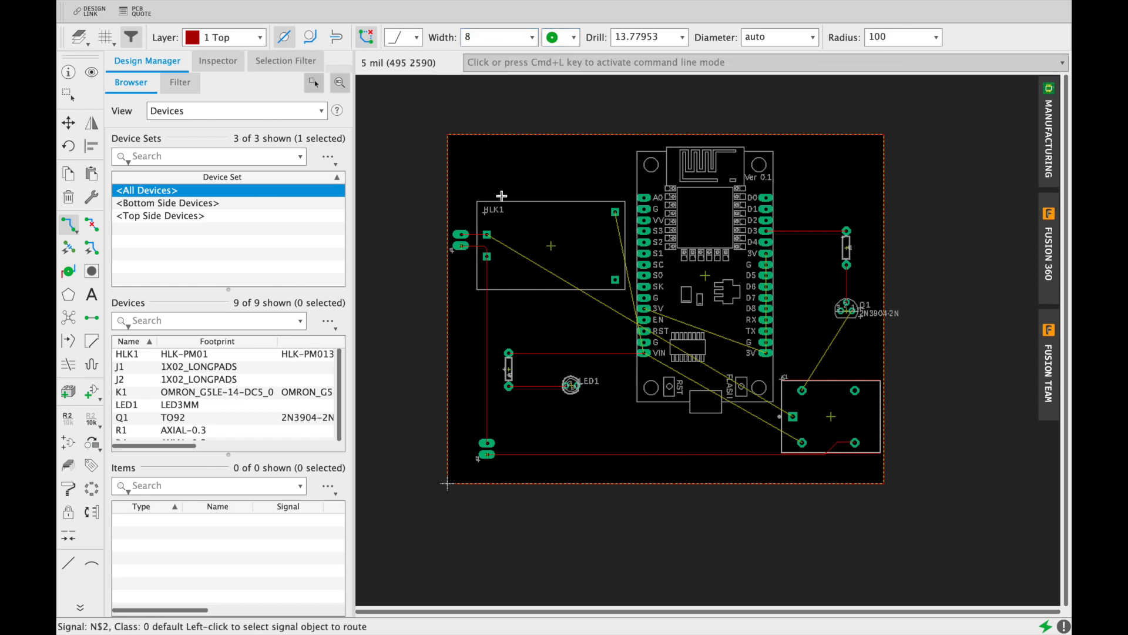
pyautogui.click(852, 311)
pyautogui.click(803, 389)
# Step: Route the 5V track on the top layer from HLK1's upper-right pad down to the VIN pin
pyautogui.click(616, 212)
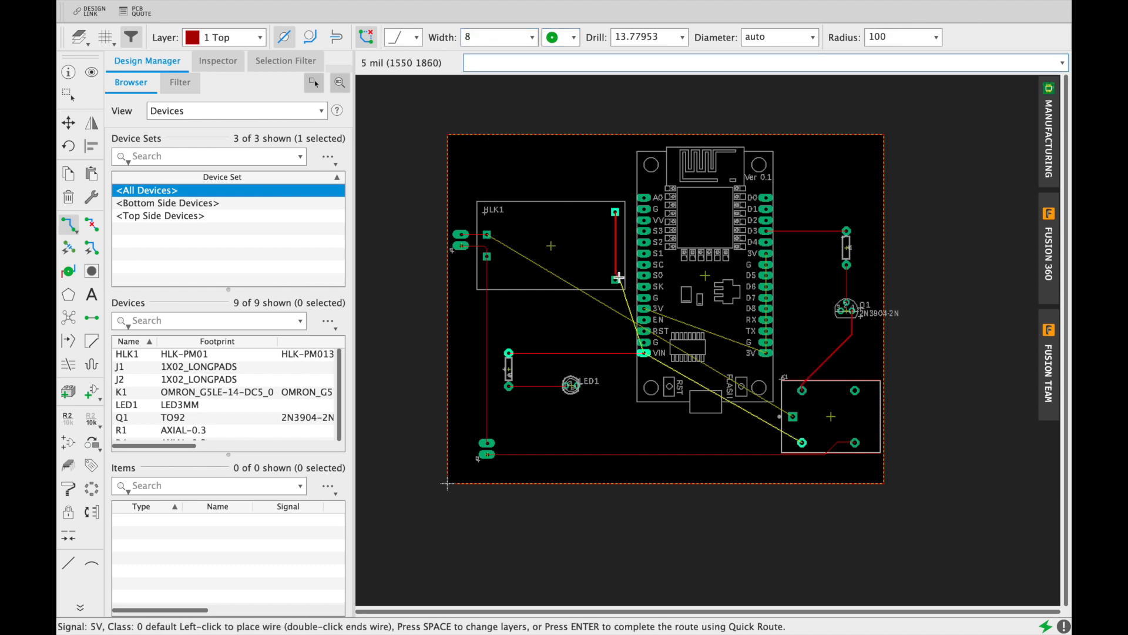
pyautogui.click(629, 278)
pyautogui.click(629, 334)
pyautogui.press('super+z')
pyautogui.click(629, 334)
pyautogui.scroll(5, 640, 349)
pyautogui.click(646, 355)
pyautogui.scroll(-5, 659, 353)
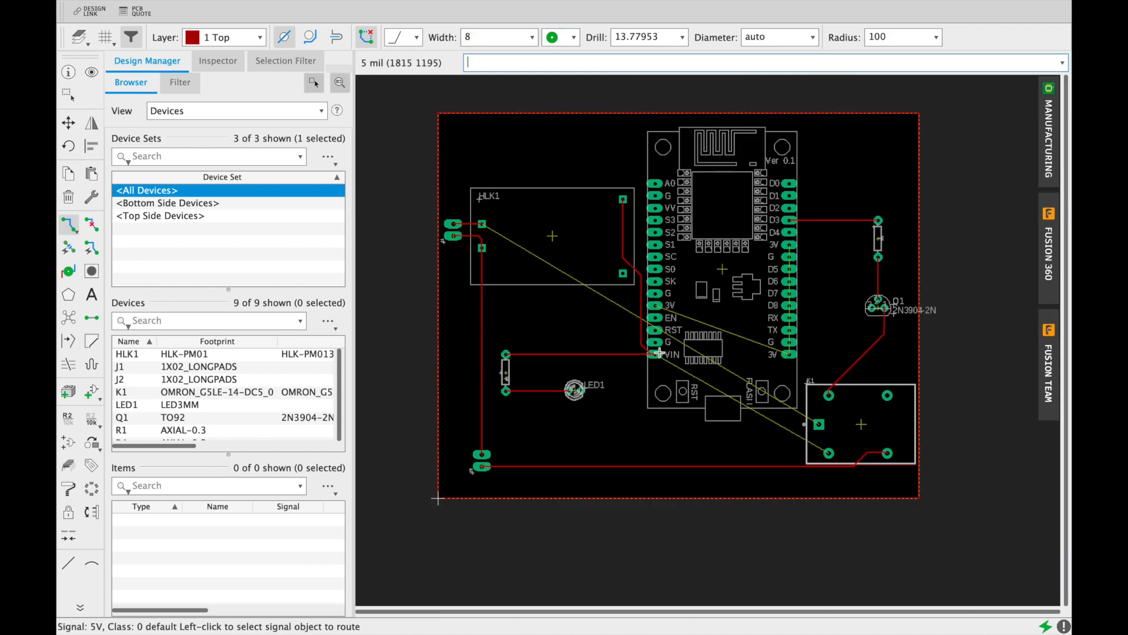
# Step: Route the 5V track from the VIN pin beneath the microcontroller board to relay K1's lower-left pad
pyautogui.click(659, 363)
pyautogui.click(743, 374)
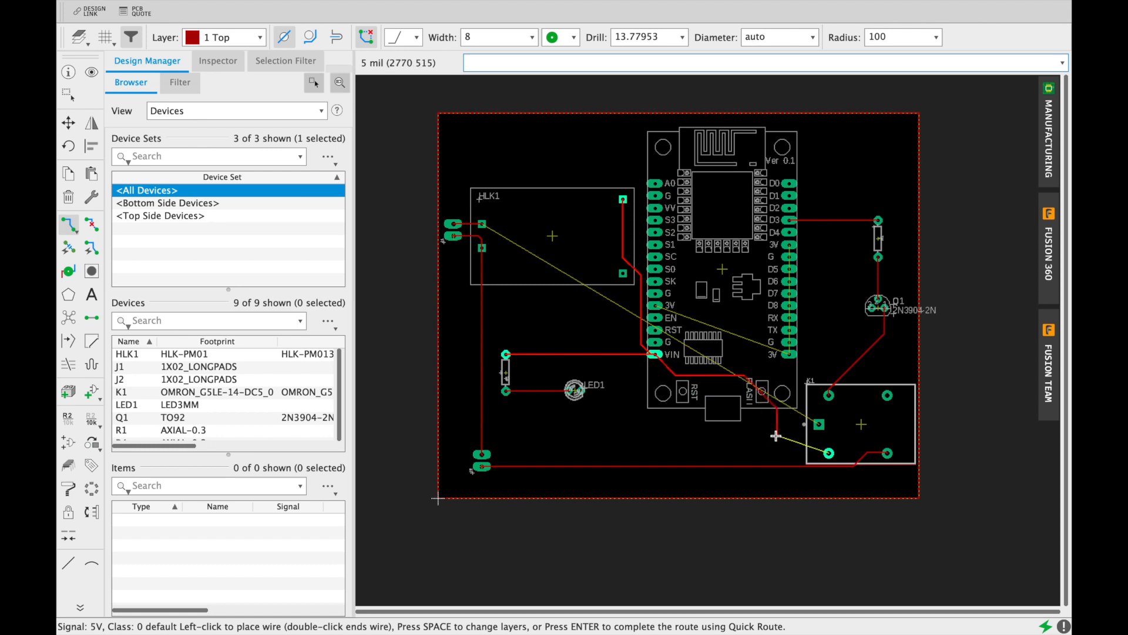
pyautogui.click(775, 436)
pyautogui.click(829, 453)
# Step: Route the AC1 track from HLK1 across the microcontroller board's upper end, around R4 and Q1, to K1's square pad
pyautogui.scroll(-1, 888, 441)
pyautogui.click(629, 300)
pyautogui.press('super+z')
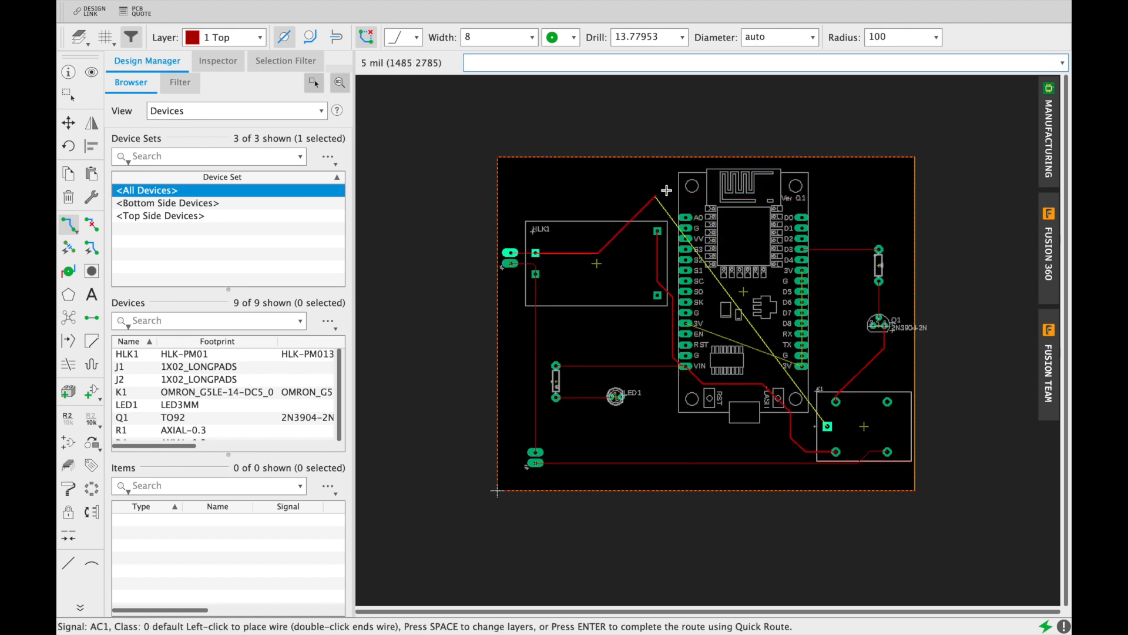
pyautogui.scroll(1, 641, 195)
pyautogui.click(623, 193)
pyautogui.click(829, 219)
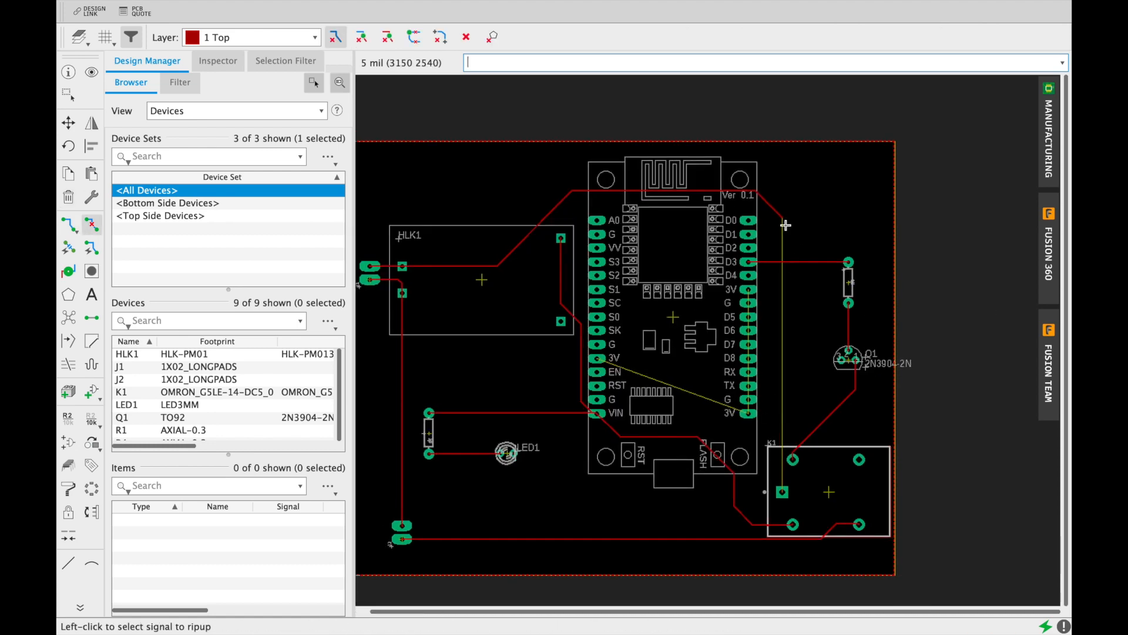
pyautogui.scroll(3, 786, 222)
pyautogui.scroll(-3, 785, 222)
pyautogui.click(854, 486)
pyautogui.scroll(1, 909, 490)
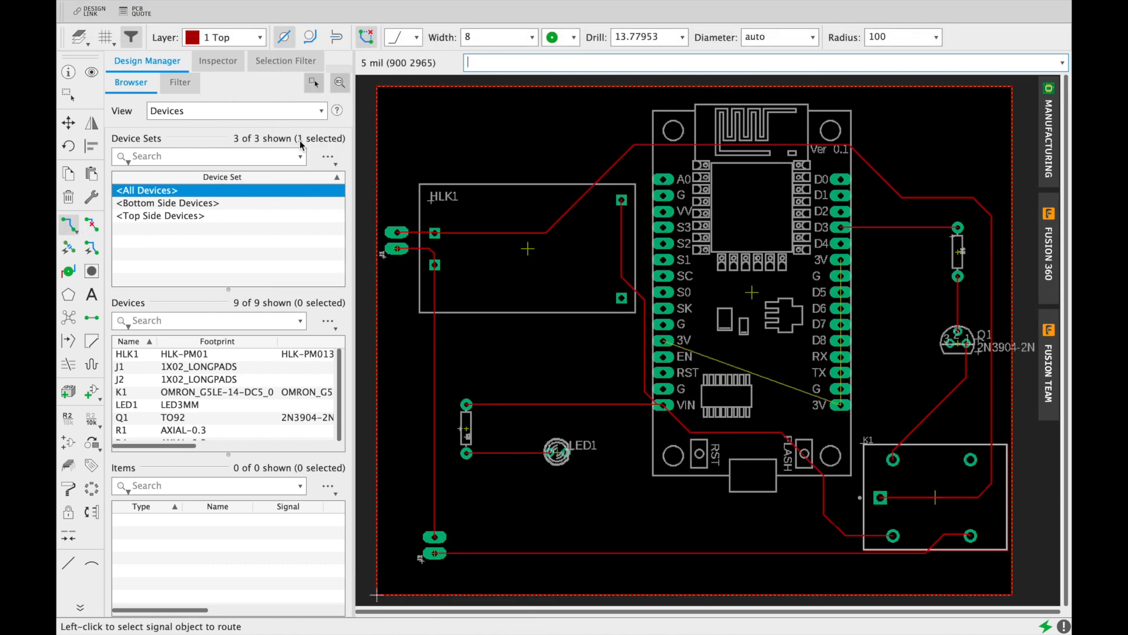
# Step: Place the text "AC-DC Converter" just above HLK1 on layer 21 tPlace
pyautogui.scroll(-1, 694, 399)
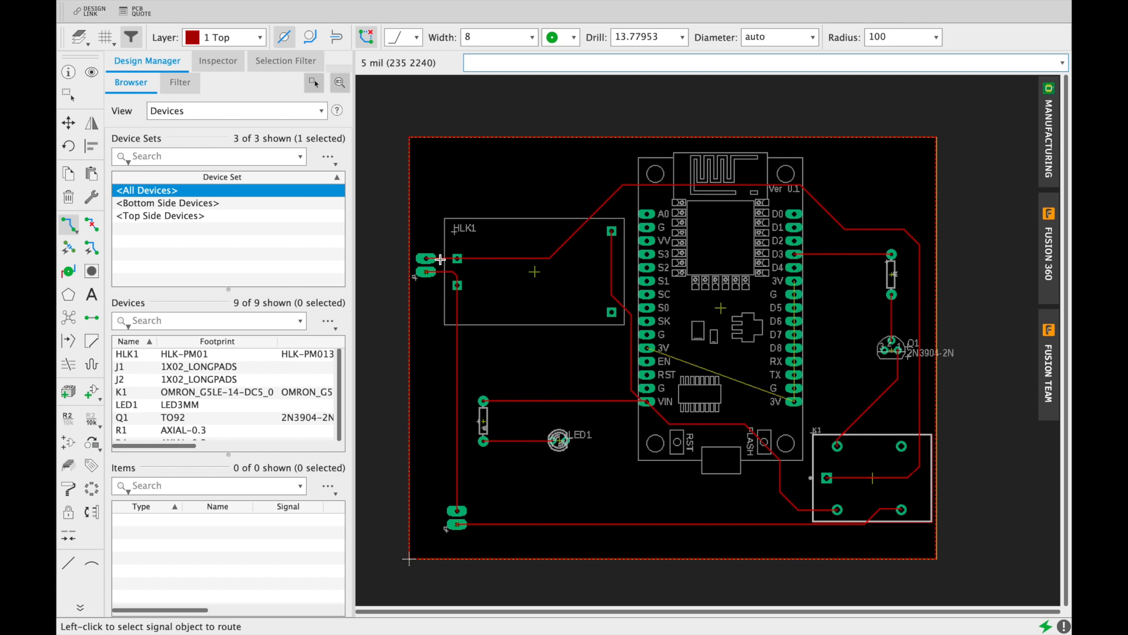
pyautogui.scroll(1, 440, 259)
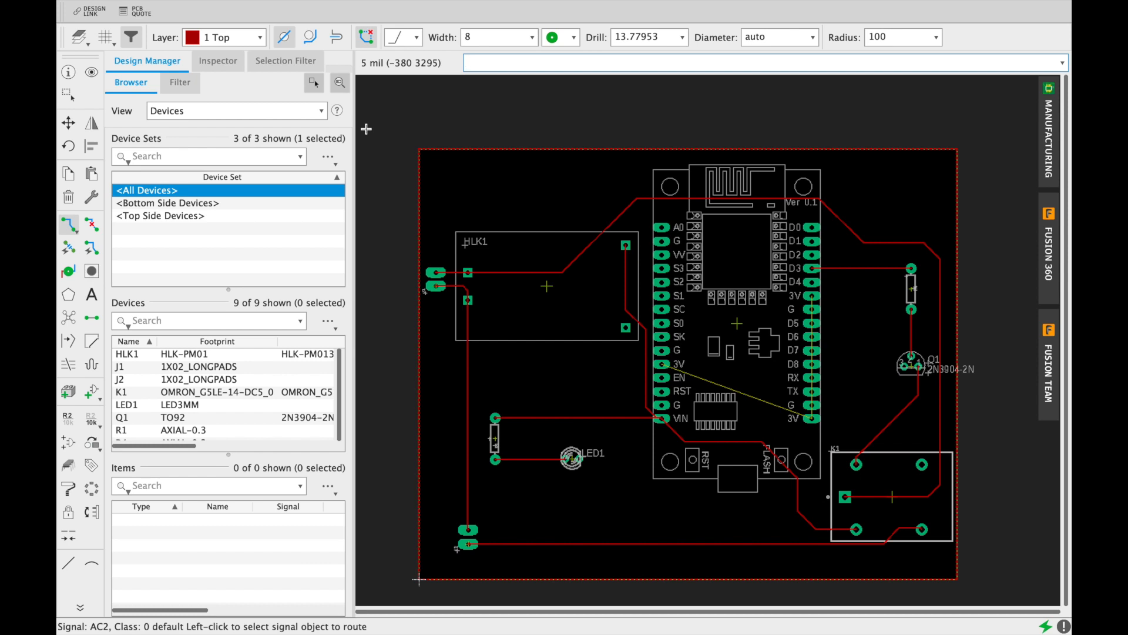
pyautogui.click(91, 296)
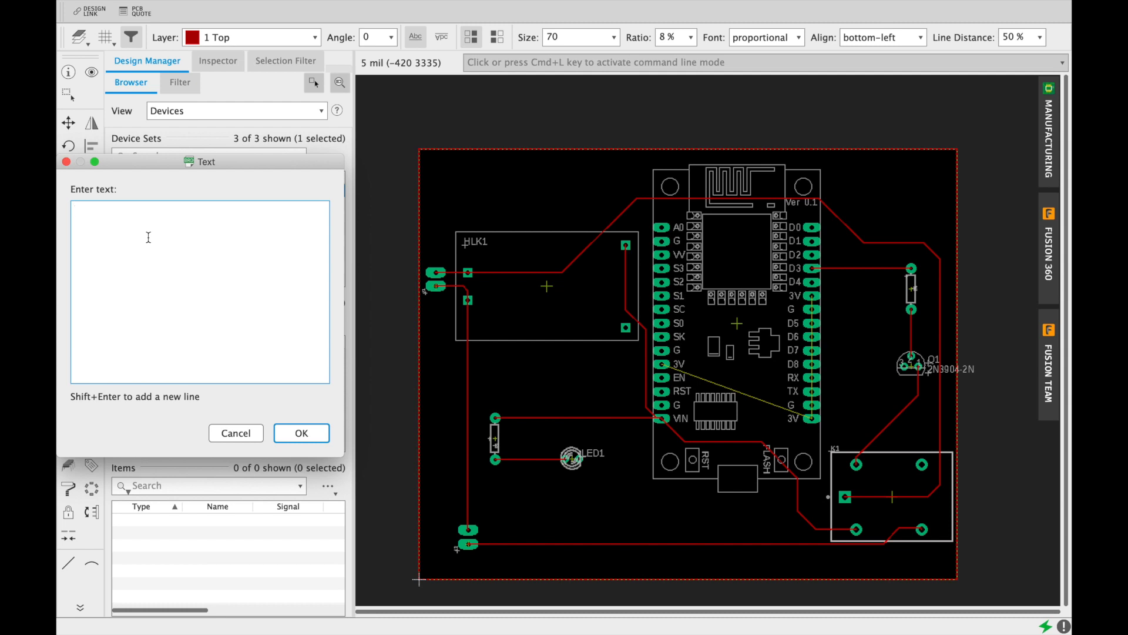
pyautogui.write('AC-DC Converter')
pyautogui.click(296, 433)
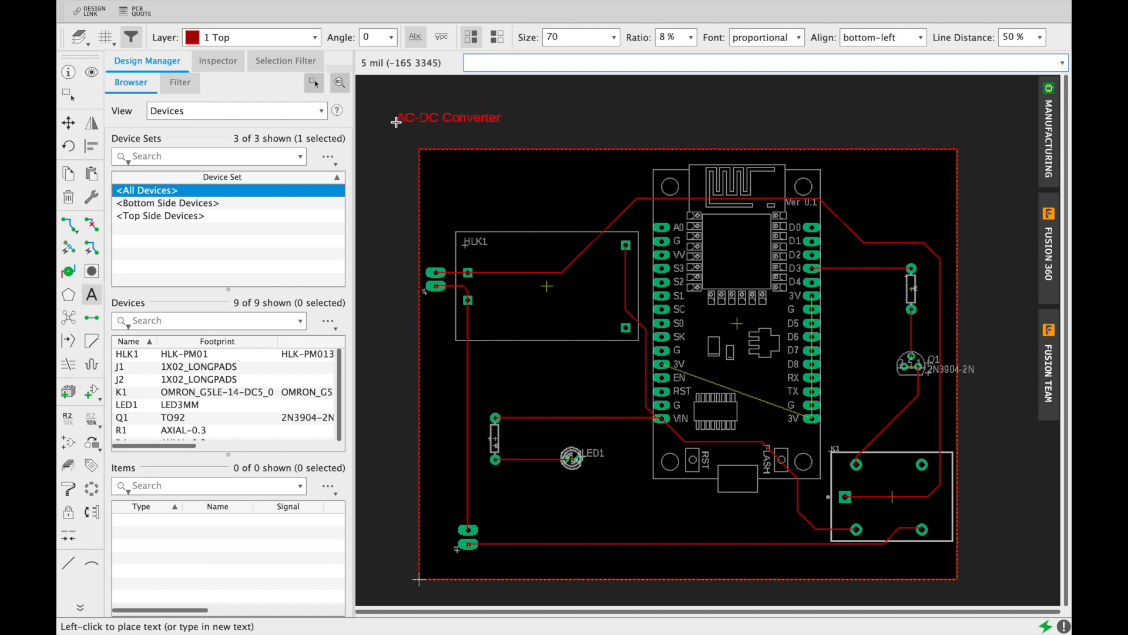
pyautogui.click(315, 41)
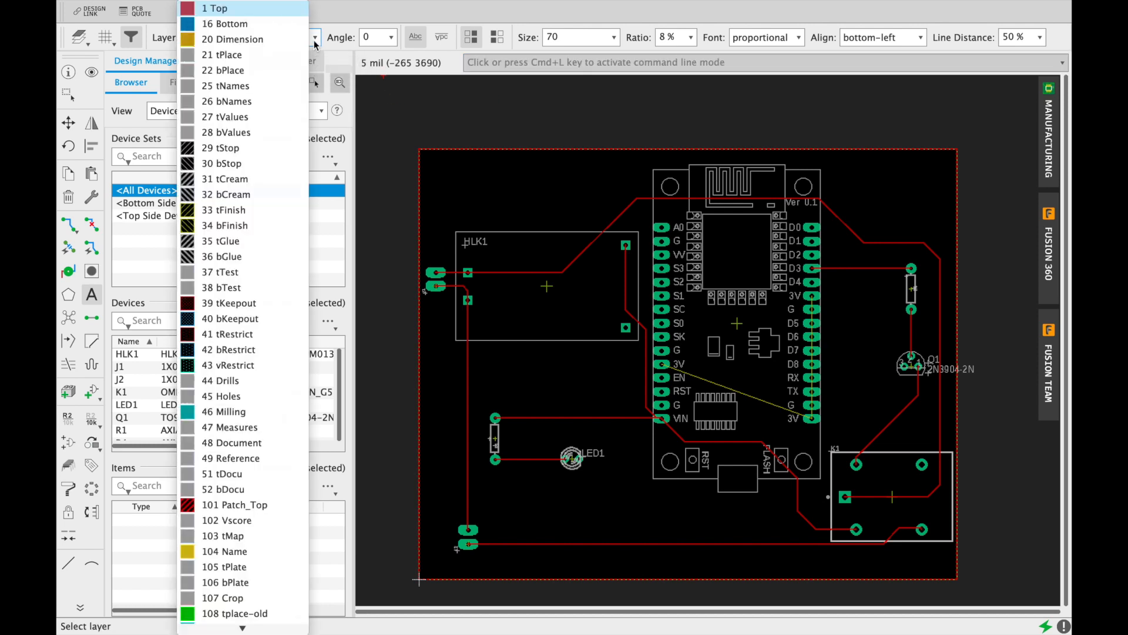
pyautogui.click(238, 60)
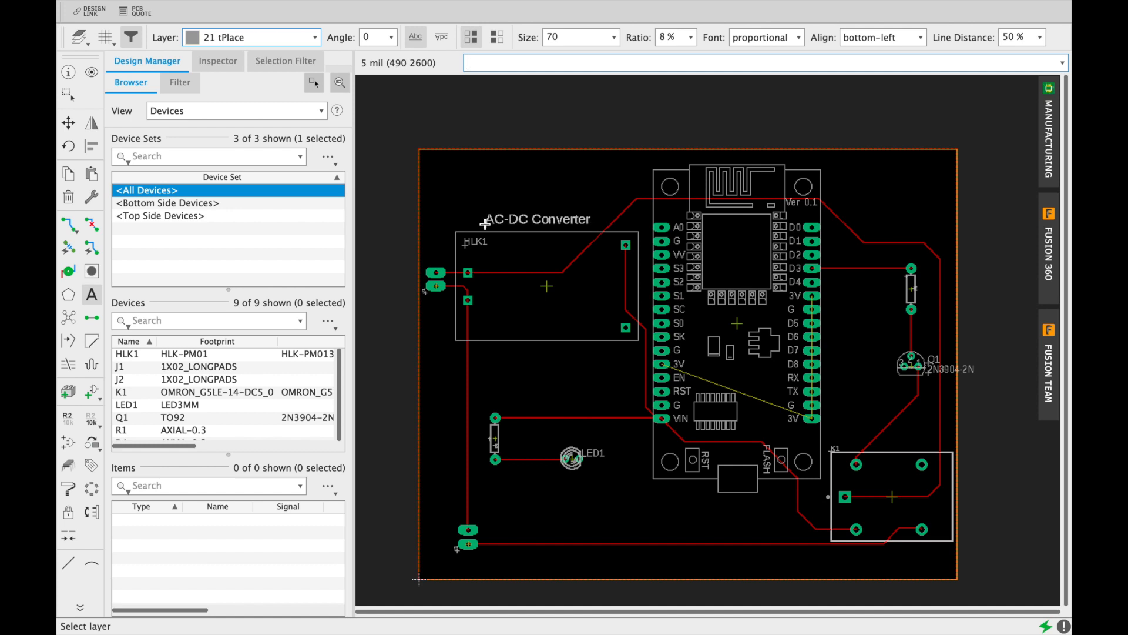
pyautogui.click(484, 222)
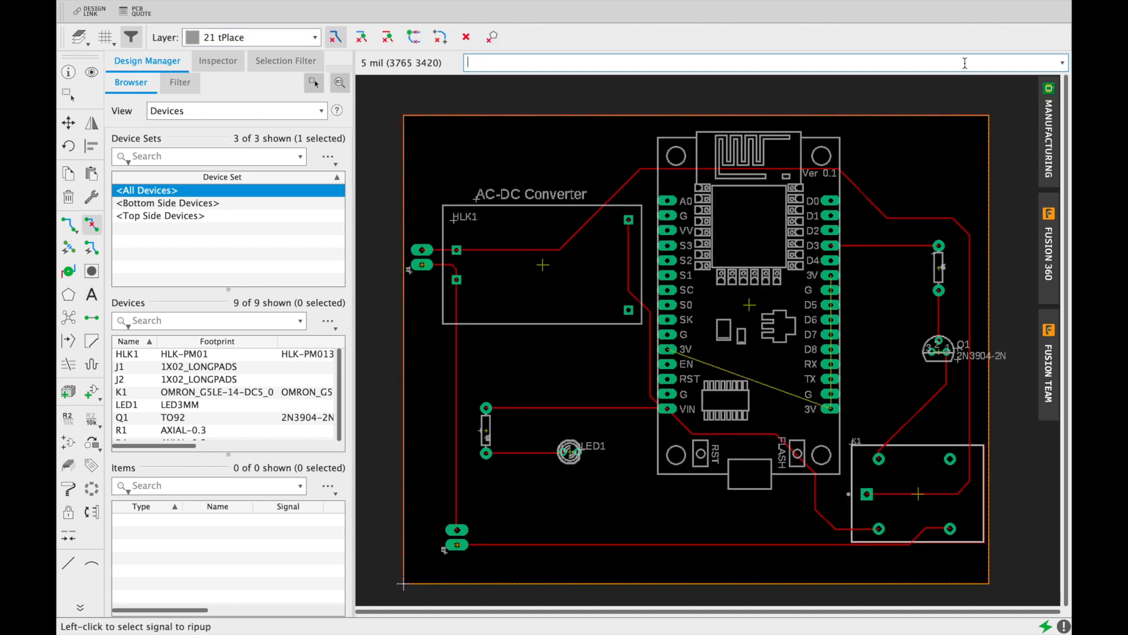